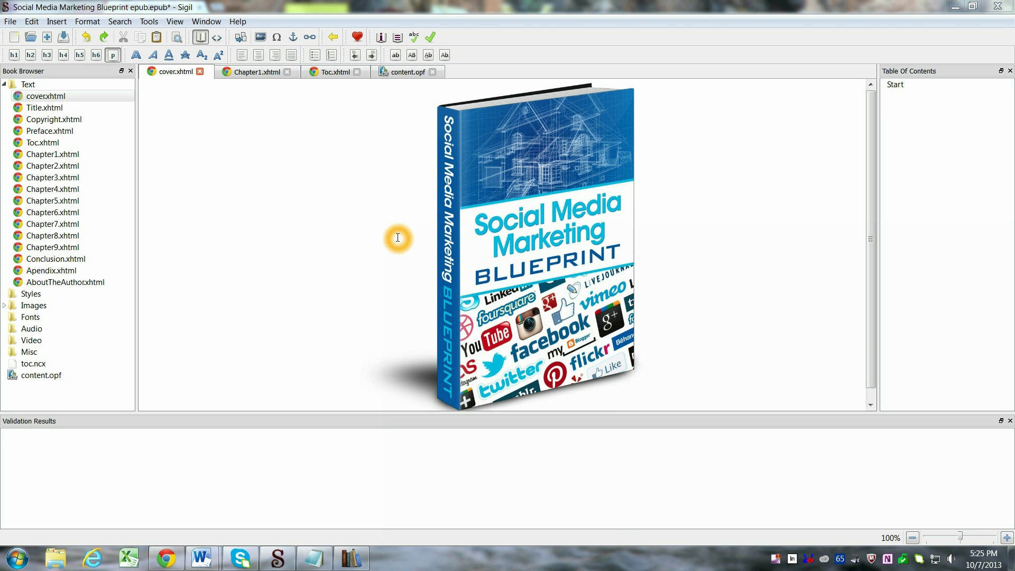
With cover.xhtml selected, set SocialMedia3d.png as the book cover through Tools > Add Cover
{"action": "left_click", "coordinate": [68, 96]}
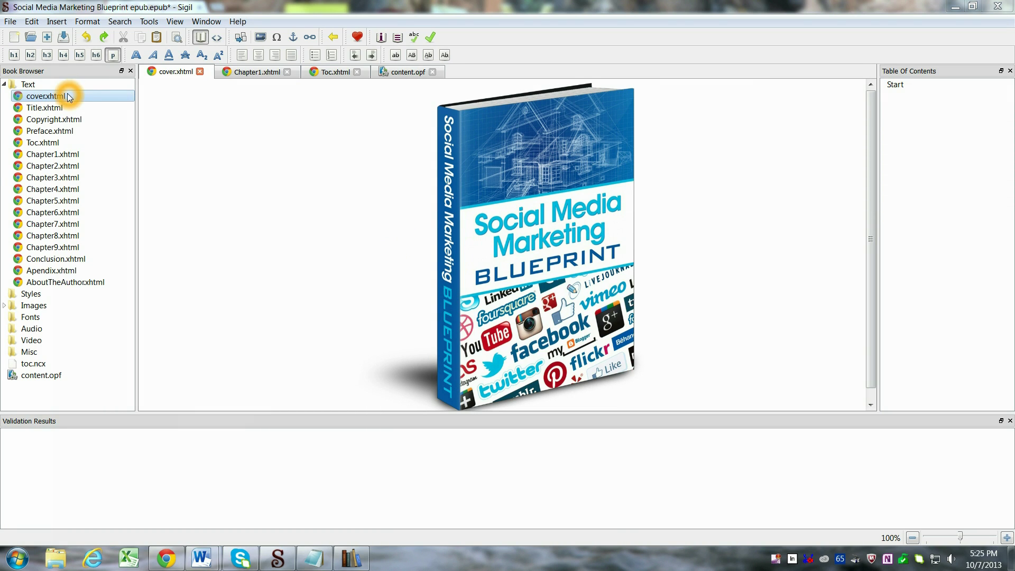
{"action": "left_click", "coordinate": [149, 22]}
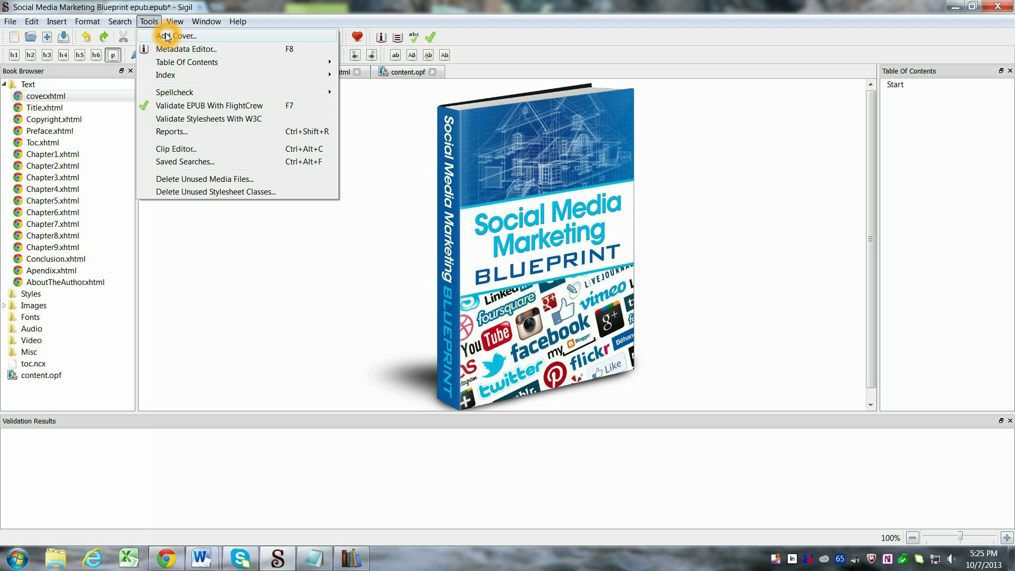
{"action": "left_click", "coordinate": [160, 35]}
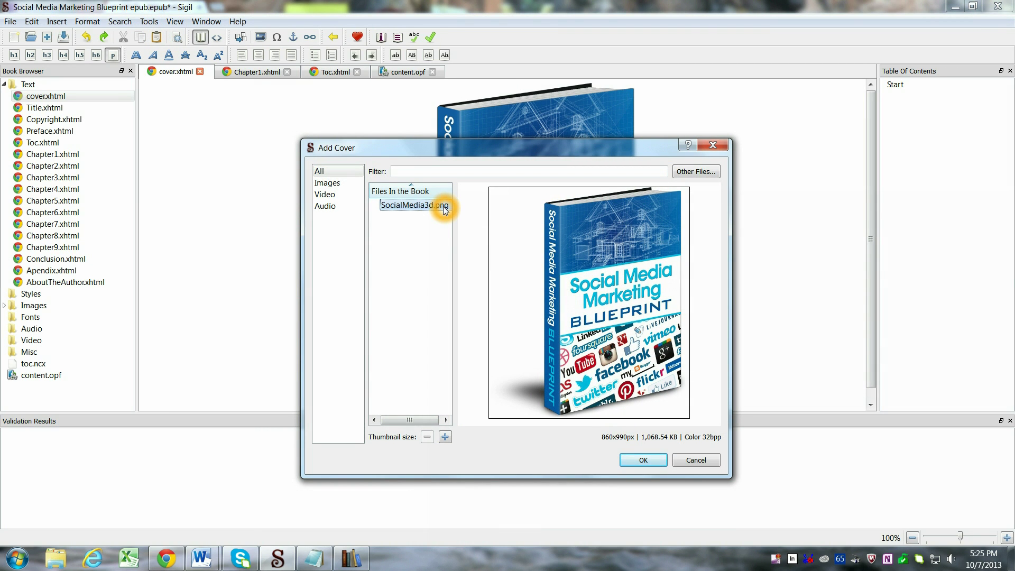
{"action": "left_click", "coordinate": [645, 461]}
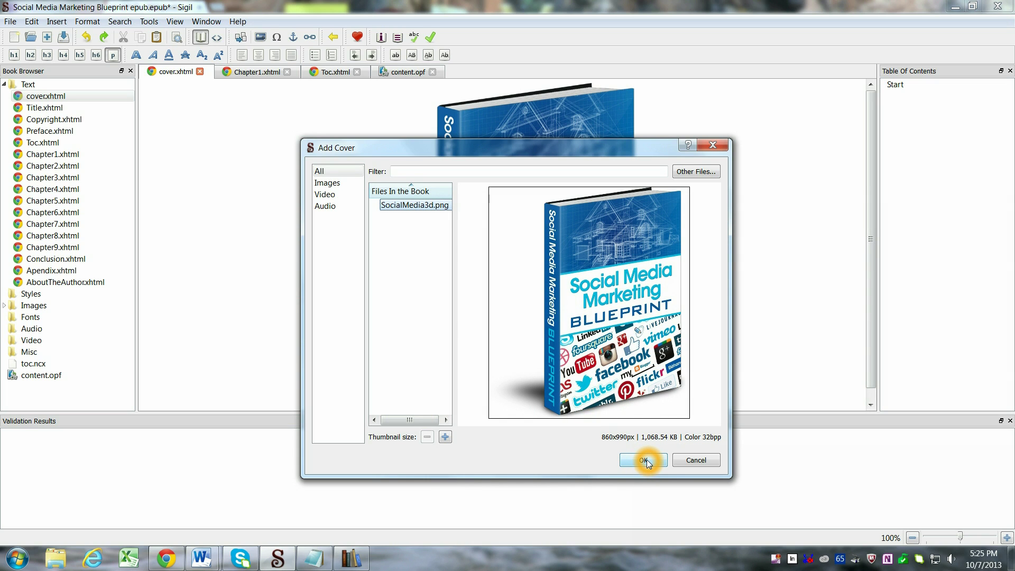
{"action": "left_click", "coordinate": [646, 459]}
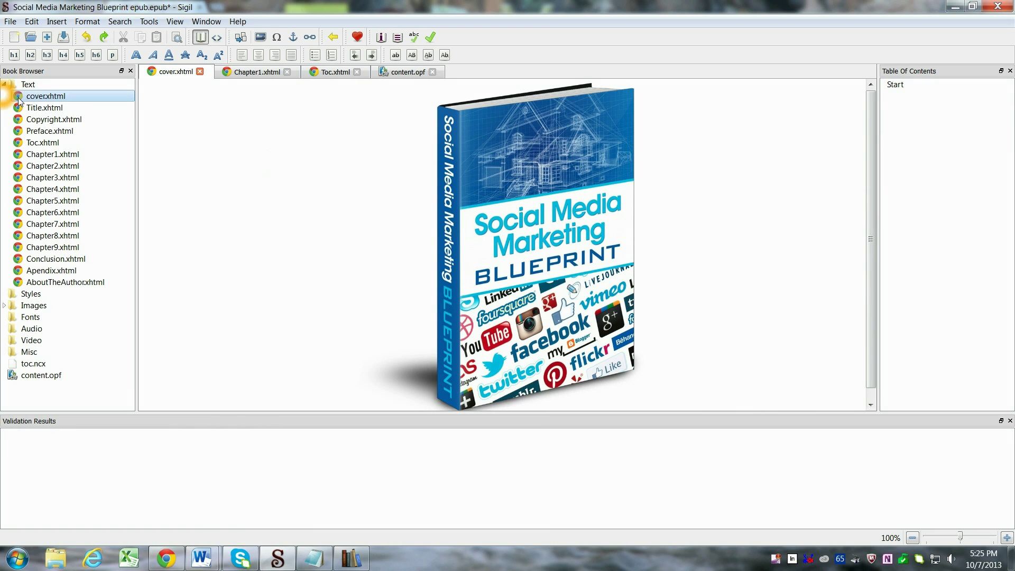
{"action": "left_click", "coordinate": [50, 109]}
{"action": "left_click", "coordinate": [57, 97]}
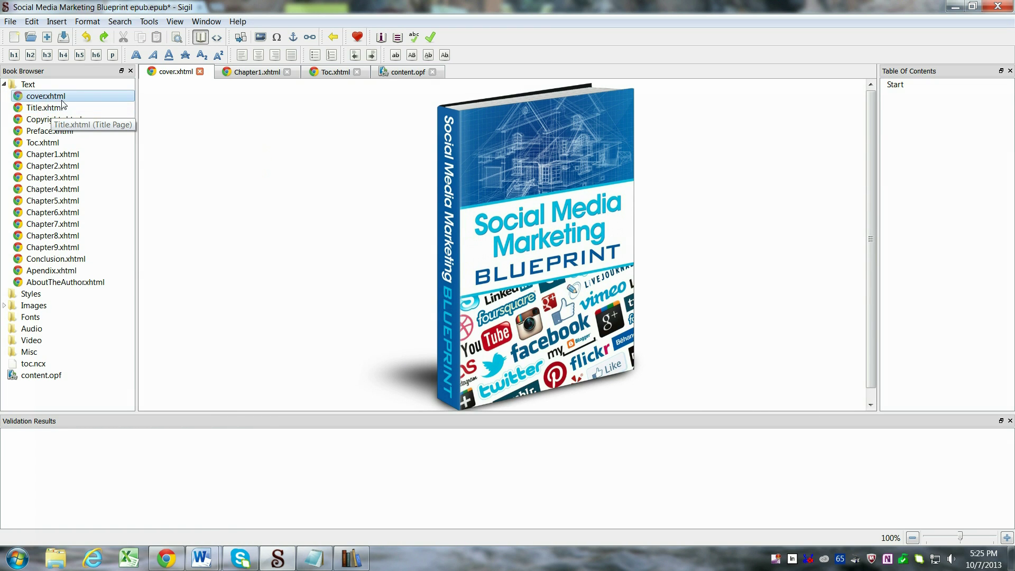
{"action": "right_click", "coordinate": [60, 99]}
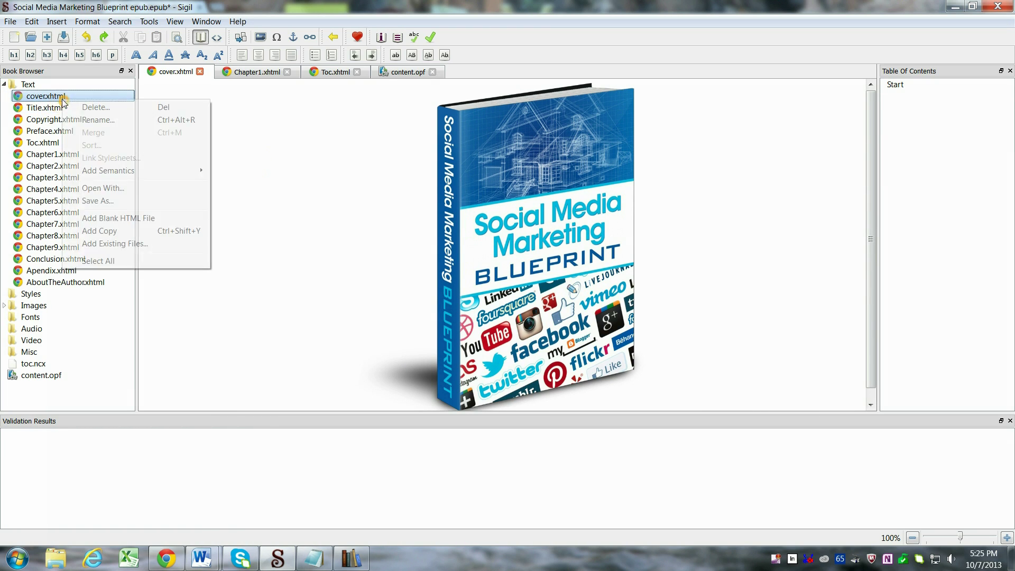
{"action": "left_click", "coordinate": [141, 222]}
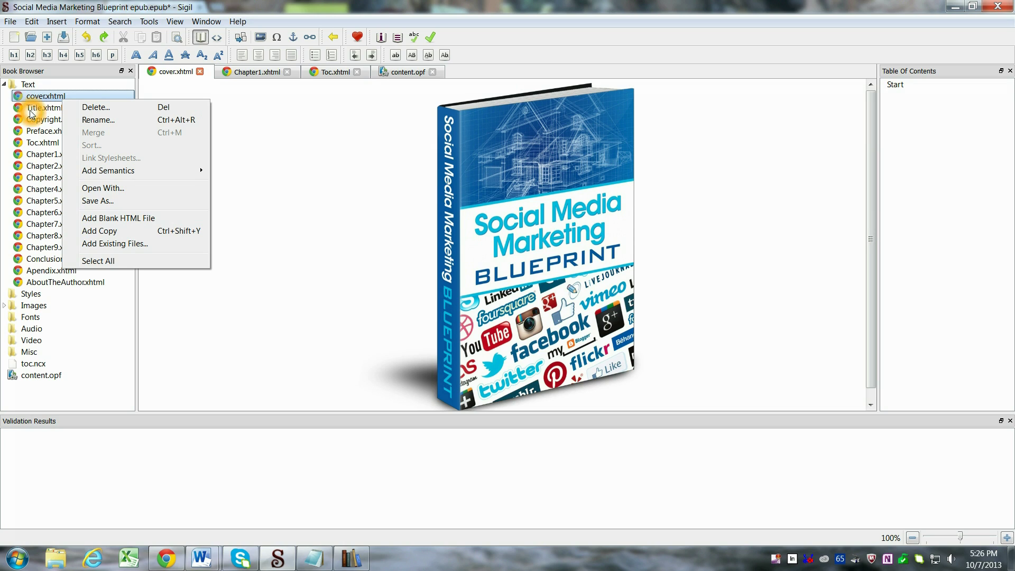
{"action": "left_click", "coordinate": [283, 161]}
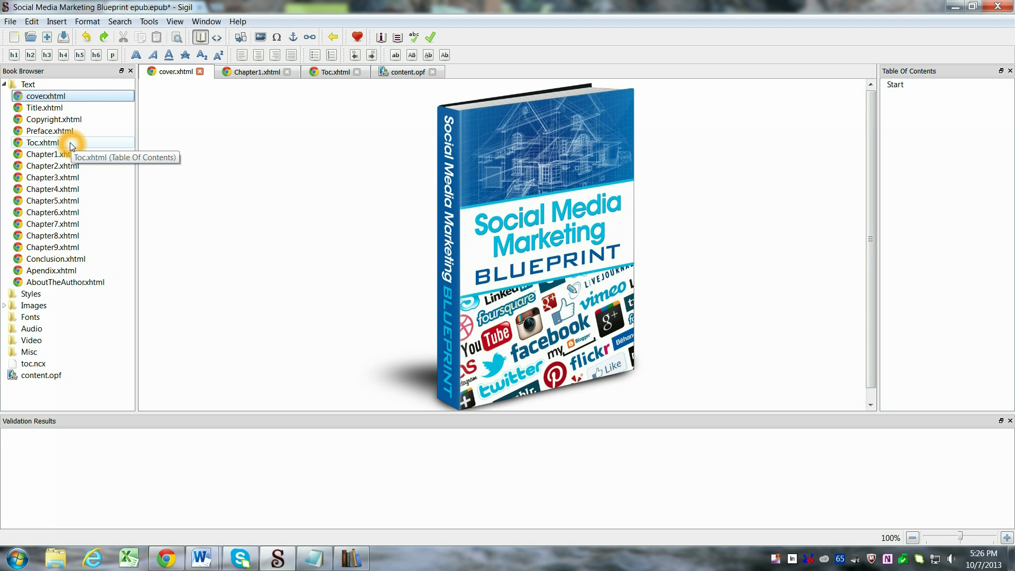
{"action": "right_click", "coordinate": [67, 98]}
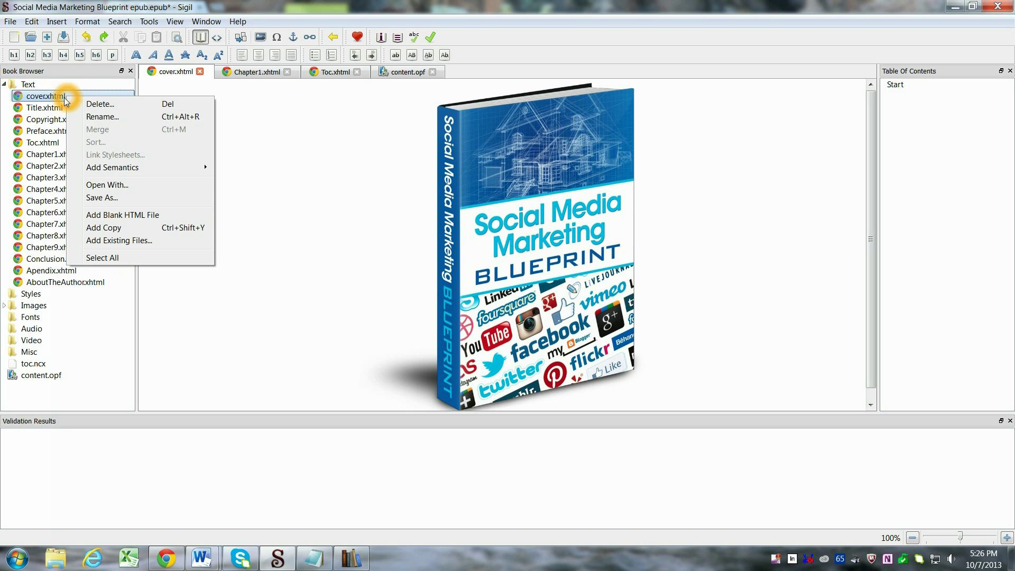
{"action": "mouse_move", "coordinate": [121, 168]}
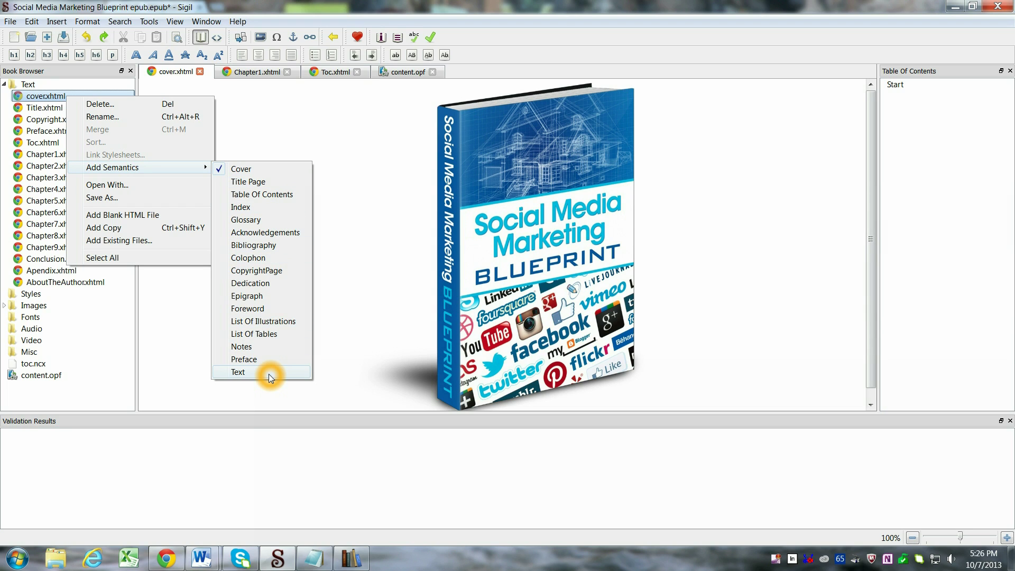
{"action": "left_click", "coordinate": [316, 132]}
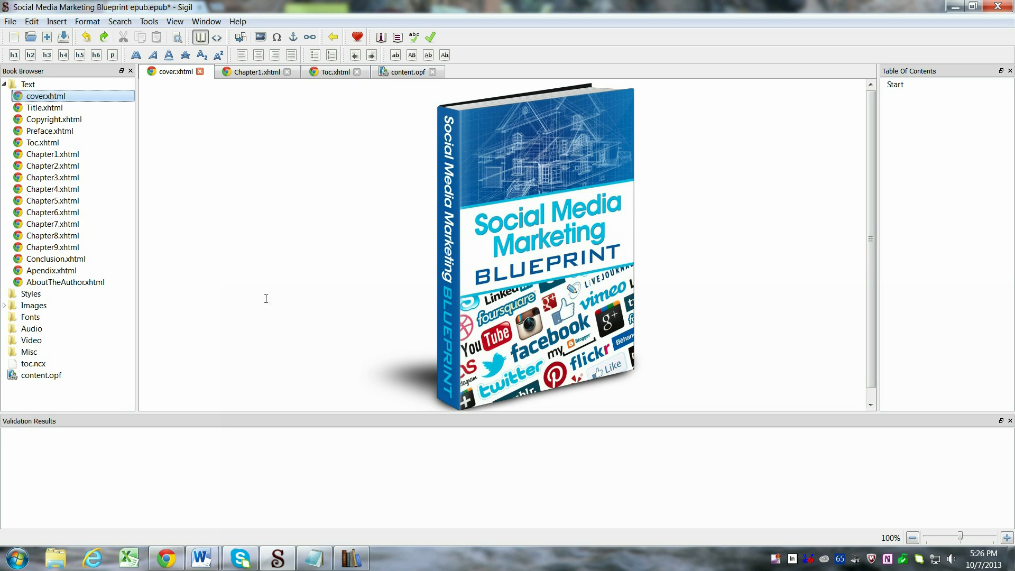
Open a blank Notepad window from the taskbar
{"action": "left_click", "coordinate": [241, 265]}
{"action": "left_click", "coordinate": [235, 249]}
{"action": "left_click", "coordinate": [314, 559]}
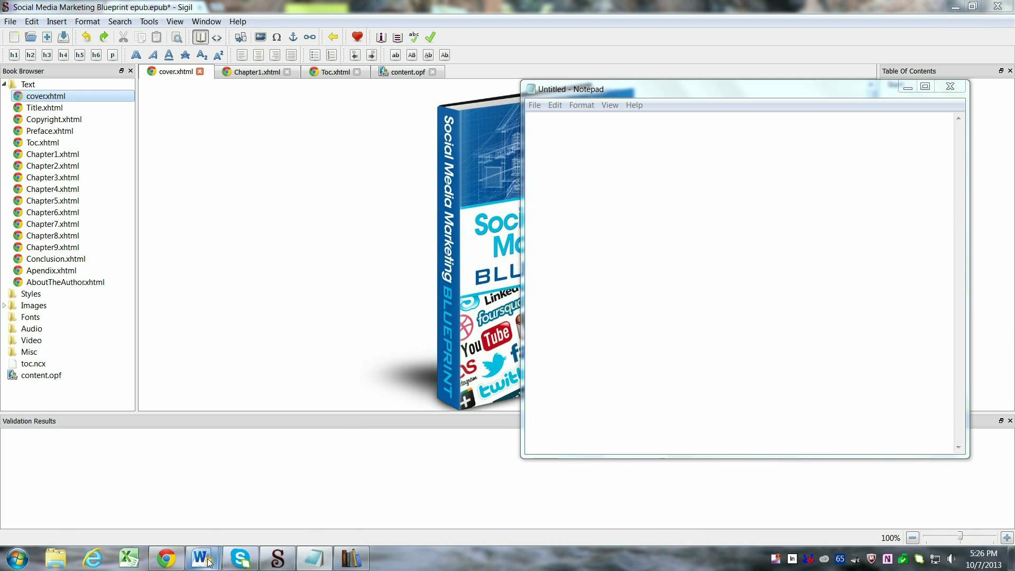
Copy the title, By and author lines from page 2 of the Blueprint document
{"action": "mouse_move", "coordinate": [201, 558]}
{"action": "mouse_move", "coordinate": [148, 494]}
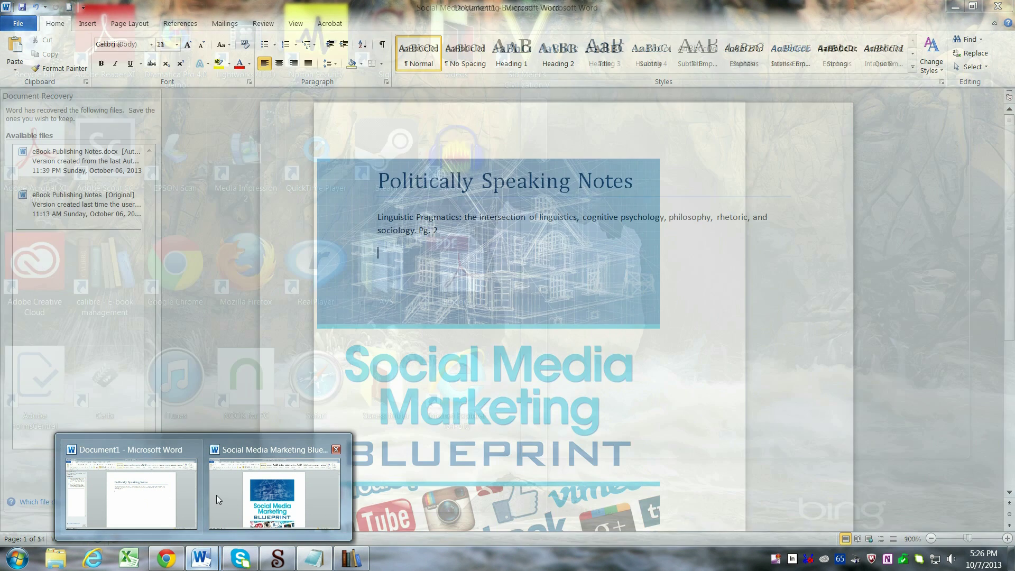
{"action": "left_click", "coordinate": [217, 495]}
{"action": "scroll", "coordinate": [165, 258], "scroll_direction": "down", "scroll_amount": 10}
{"action": "scroll", "coordinate": [165, 258], "scroll_direction": "down", "scroll_amount": 10}
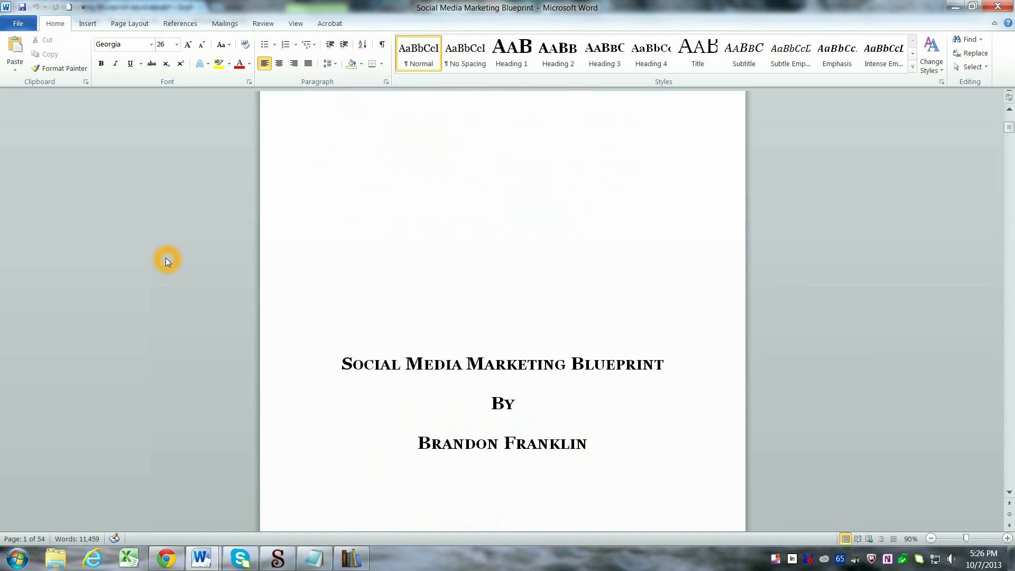
{"action": "left_click_drag", "start_coordinate": [355, 202], "coordinate": [603, 309]}
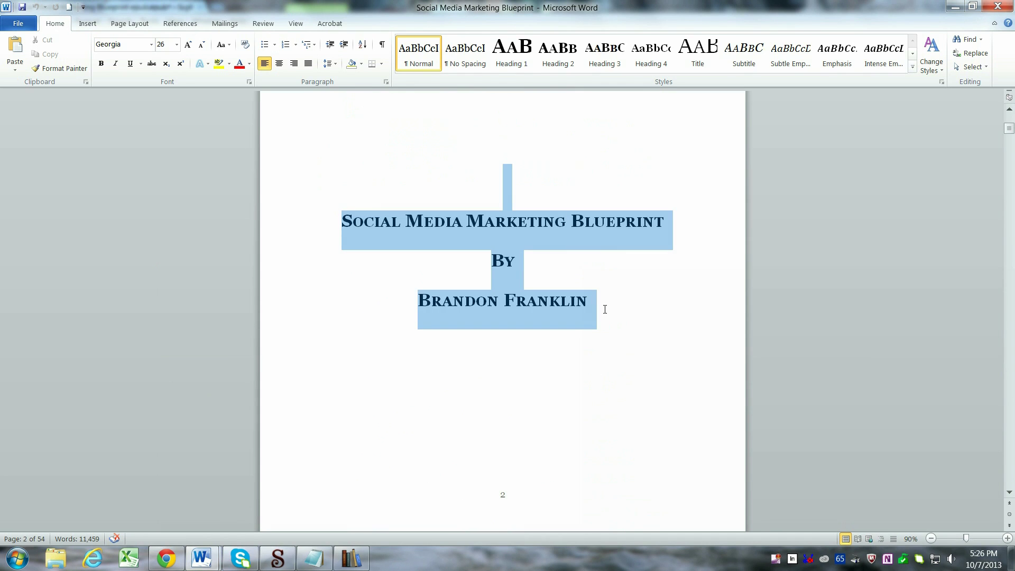
{"action": "right_click", "coordinate": [518, 240]}
{"action": "left_click", "coordinate": [549, 263]}
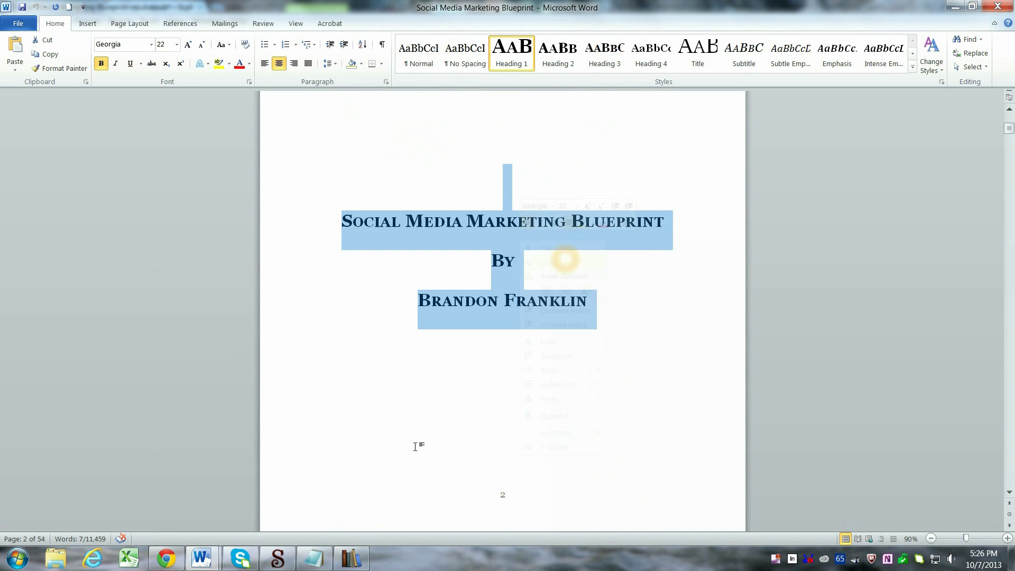
{"action": "left_click", "coordinate": [314, 558]}
Paste the title page lines into Notepad as plain text, then copy all three lines
{"action": "right_click", "coordinate": [631, 247]}
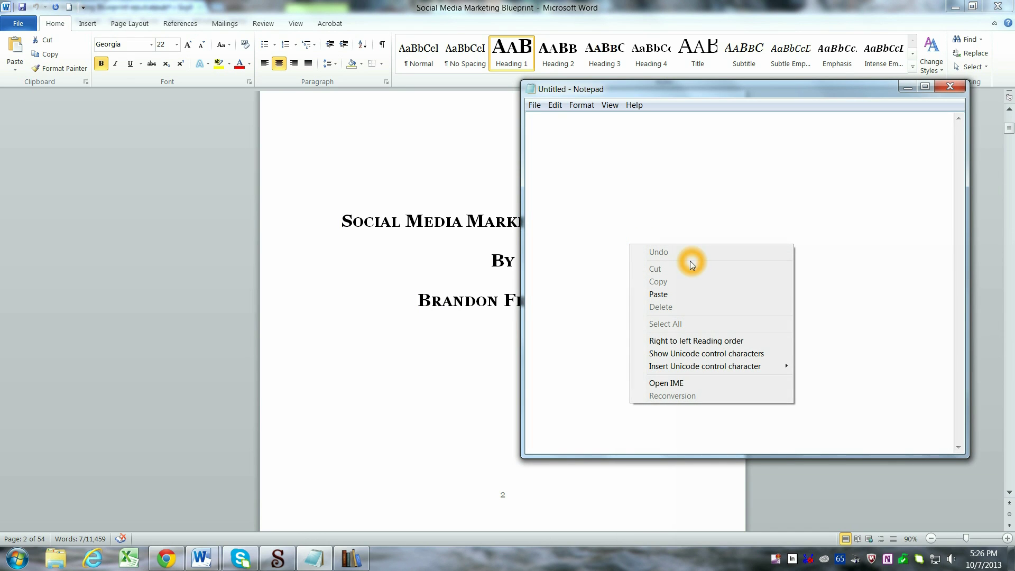
{"action": "left_click", "coordinate": [689, 292]}
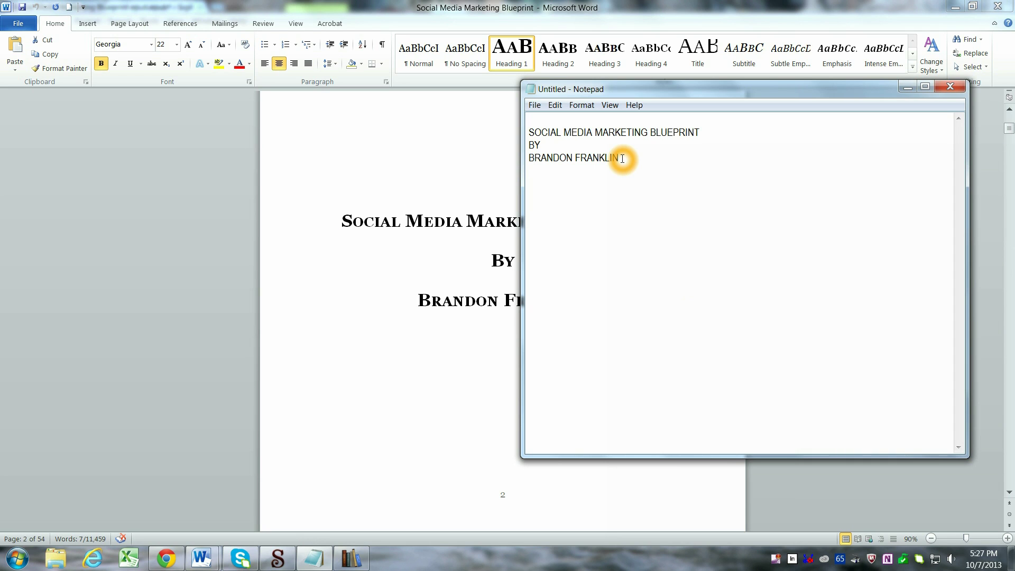
{"action": "left_click_drag", "start_coordinate": [623, 158], "coordinate": [528, 132]}
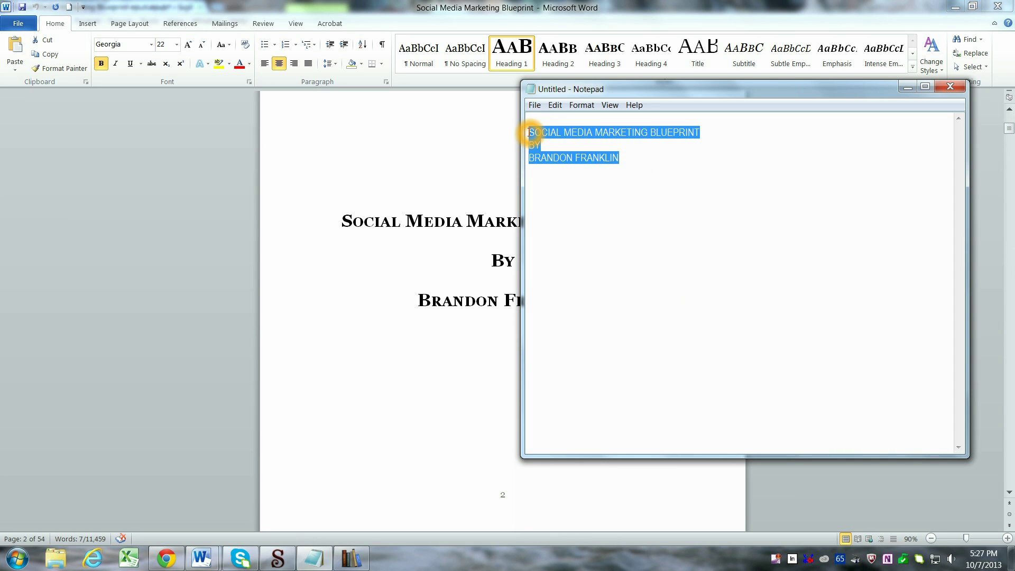
{"action": "right_click", "coordinate": [530, 130]}
{"action": "left_click", "coordinate": [582, 166]}
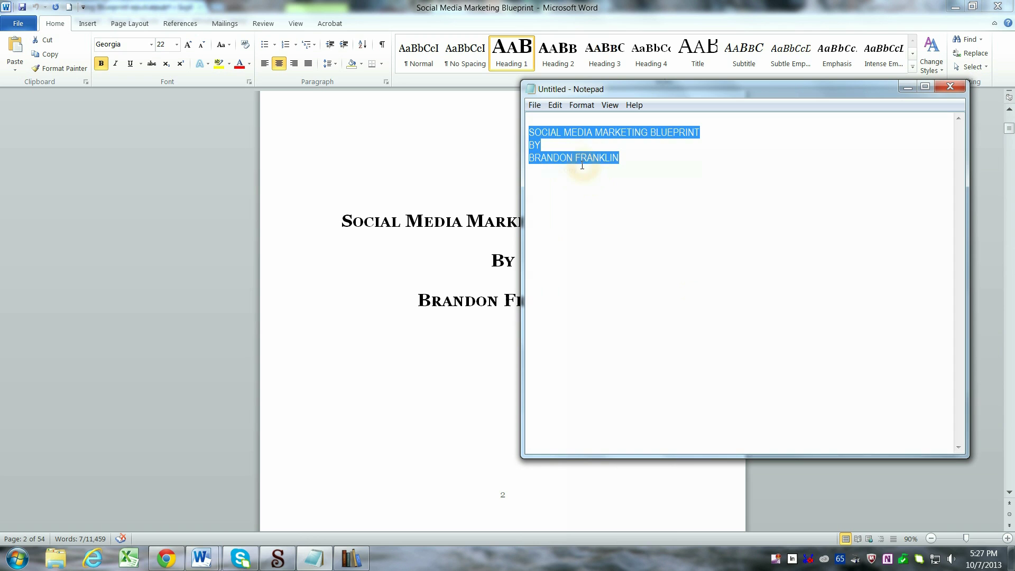
In Title.xhtml, enter SOCIAL MEDIA MARKETING BLUEPRINT, BY and the author's name as centred lines
{"action": "left_click", "coordinate": [278, 558]}
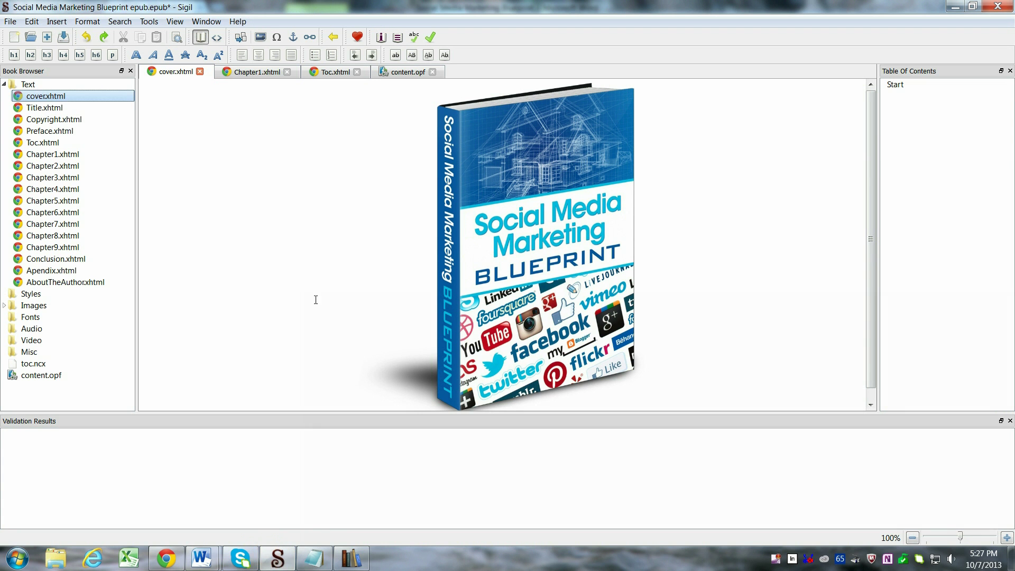
{"action": "double_click", "coordinate": [62, 108]}
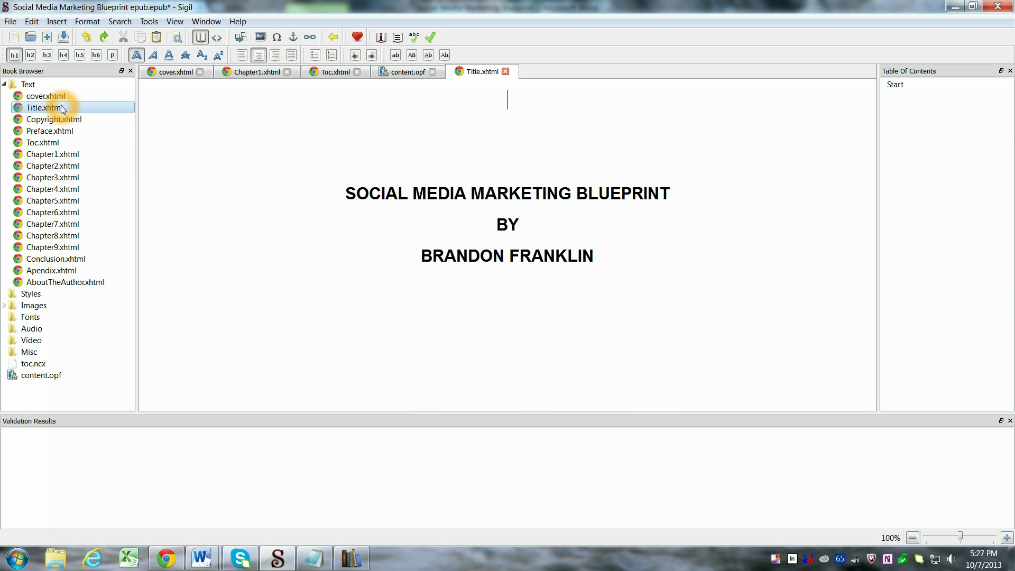
{"action": "left_click", "coordinate": [312, 159]}
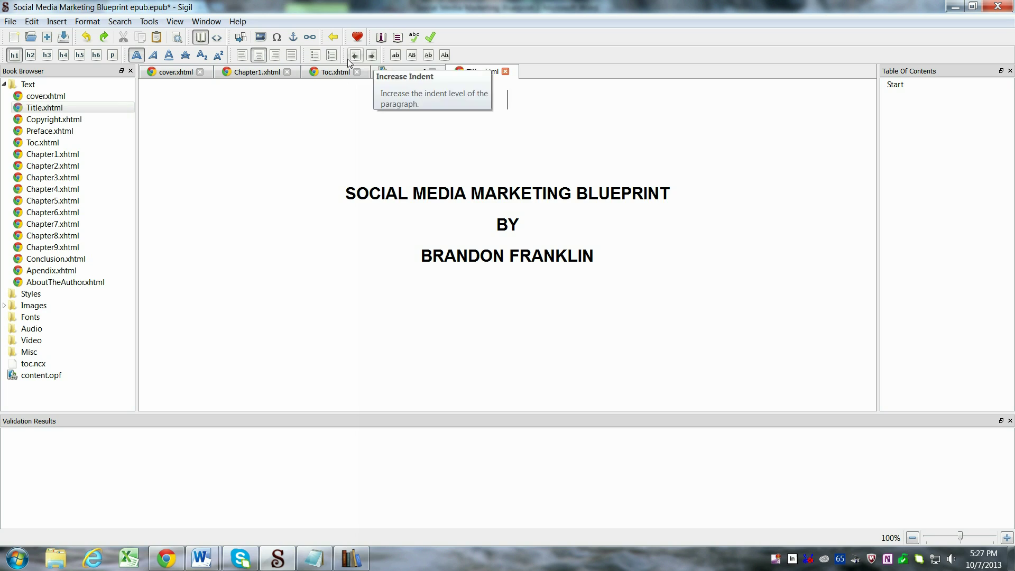
{"action": "left_click", "coordinate": [373, 56]}
{"action": "left_click", "coordinate": [256, 286]}
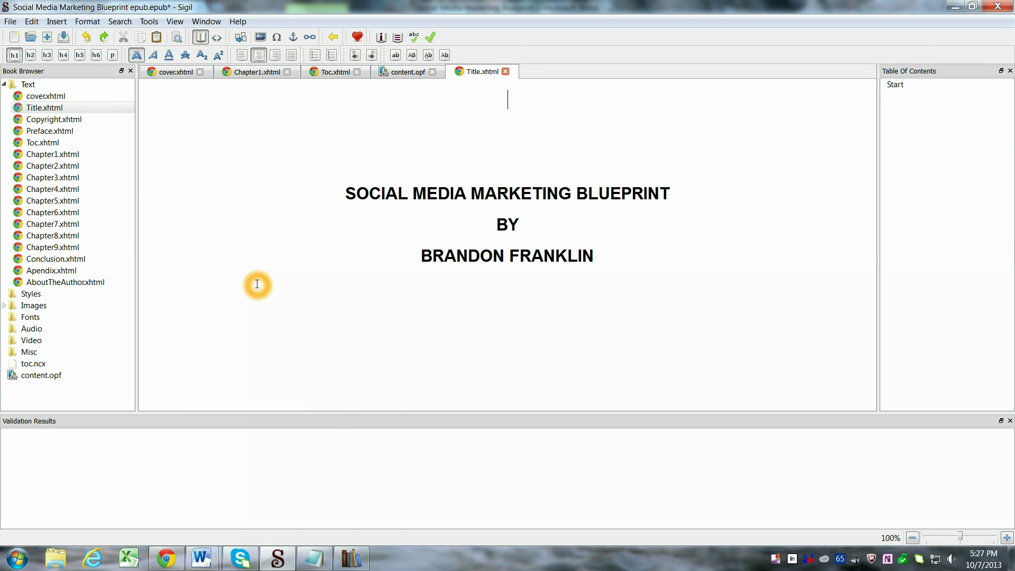
{"action": "left_click", "coordinate": [243, 288]}
{"action": "left_click", "coordinate": [231, 290]}
Give the CHAPTER 1 heading in Chapter1.xhtml the anchor ID 'Chapter1' with Insert ID
{"action": "double_click", "coordinate": [41, 144]}
{"action": "left_click", "coordinate": [196, 131]}
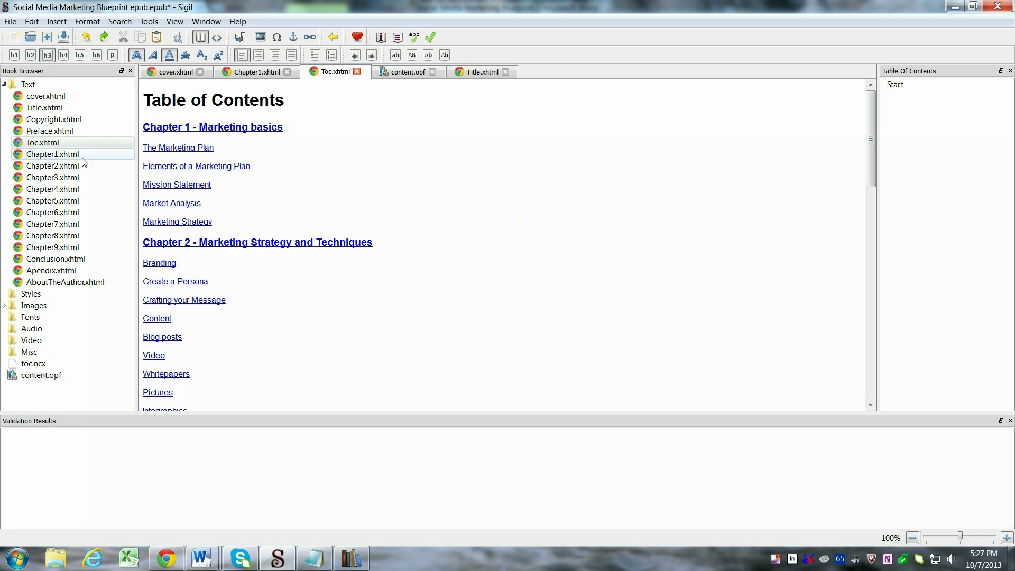
{"action": "double_click", "coordinate": [53, 155]}
{"action": "left_click", "coordinate": [466, 97]}
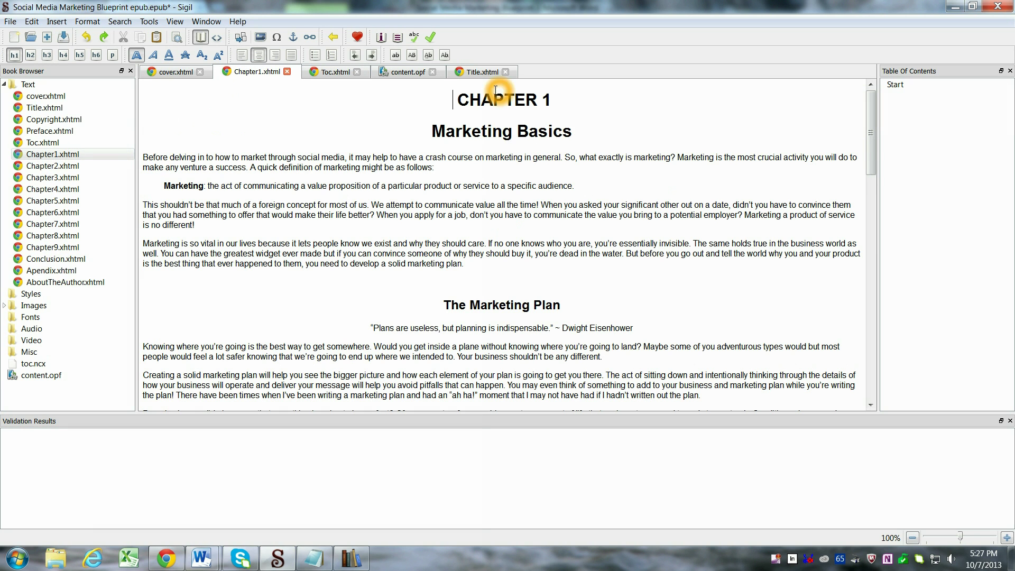
{"action": "left_click_drag", "start_coordinate": [466, 97], "coordinate": [584, 100]}
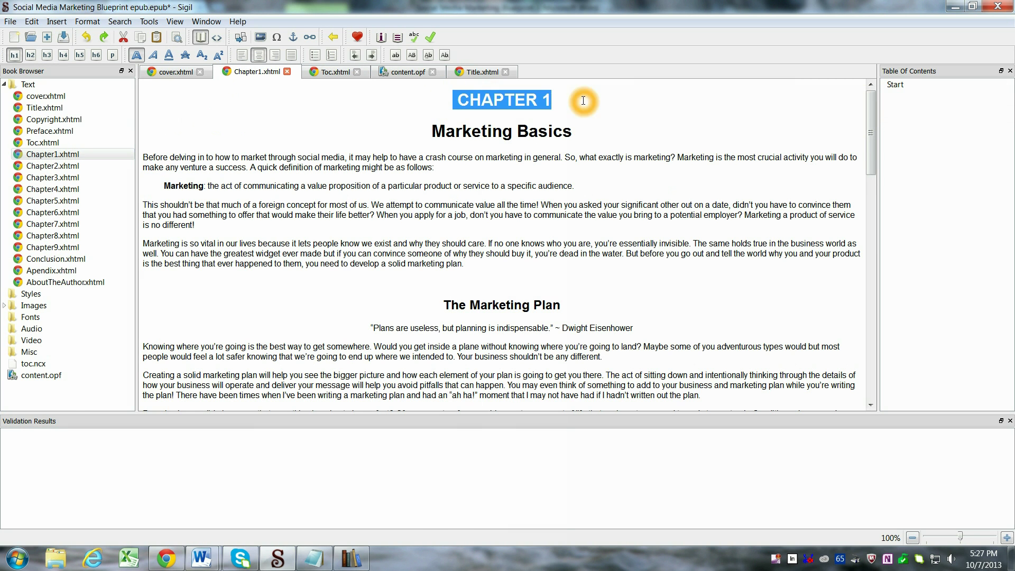
{"action": "left_click", "coordinate": [295, 38]}
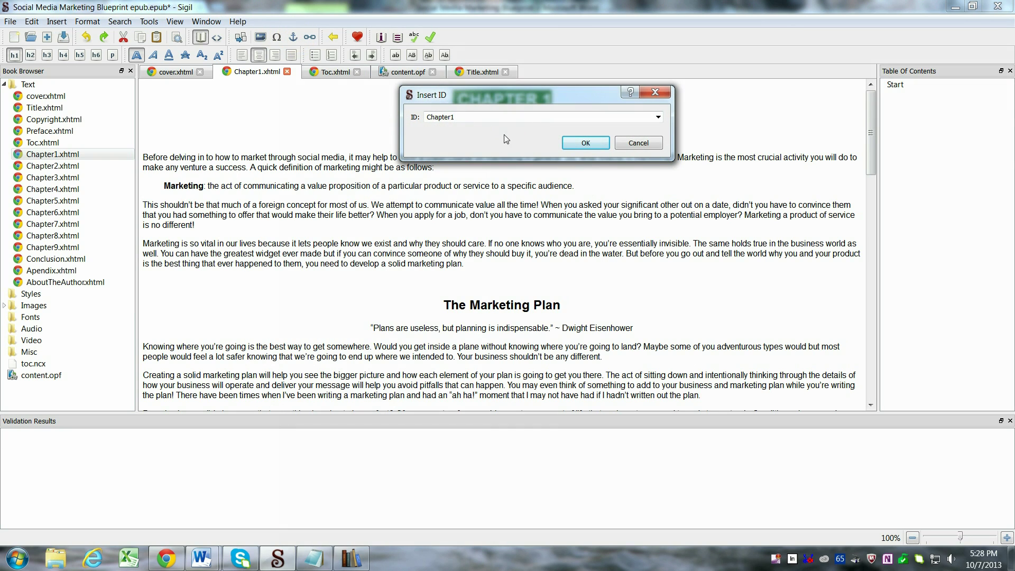
{"action": "left_click", "coordinate": [462, 118]}
{"action": "left_click", "coordinate": [431, 118]}
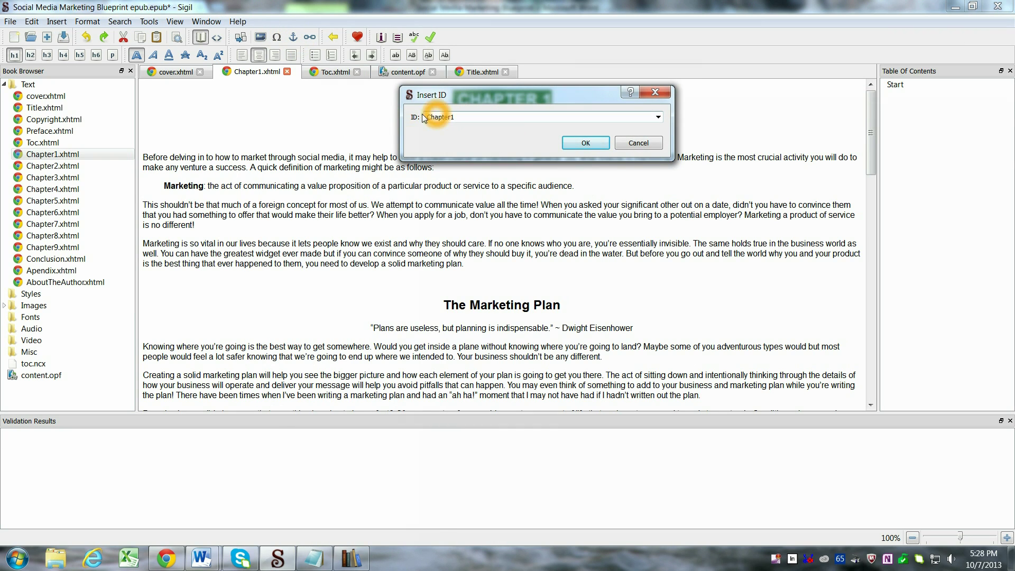
{"action": "left_click", "coordinate": [585, 143]}
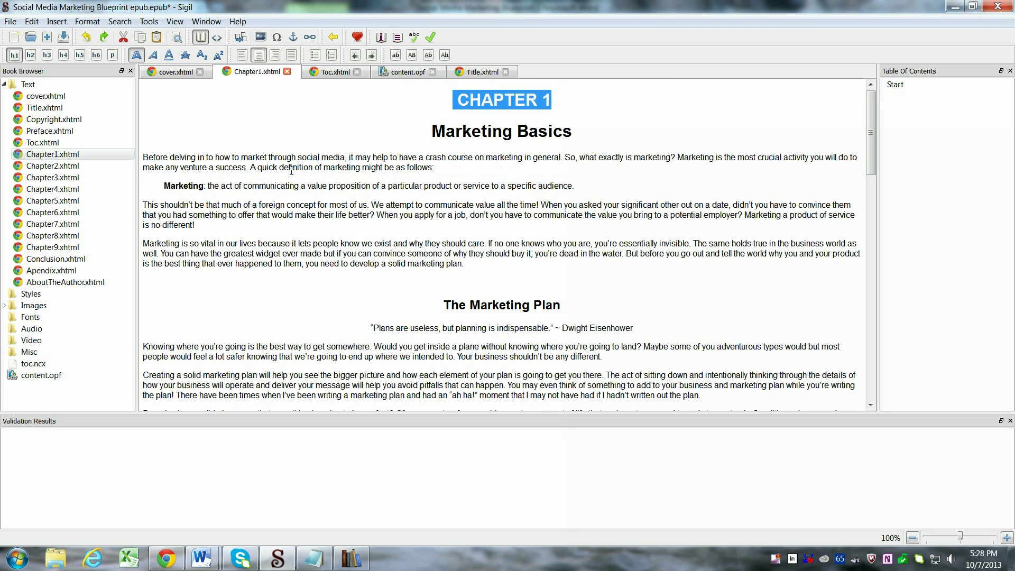
Link the Toc entry 'Chapter 1 - Marketing basics' to Chapter1.xhtml#Chapter1 and test the link
{"action": "double_click", "coordinate": [63, 143]}
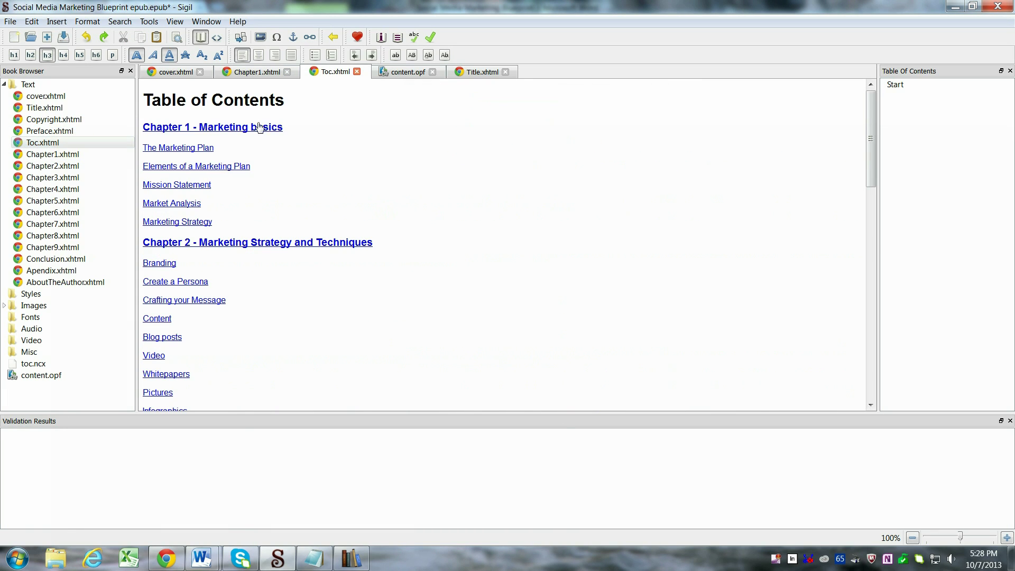
{"action": "left_click", "coordinate": [289, 126]}
{"action": "left_click_drag", "start_coordinate": [290, 123], "coordinate": [141, 125]}
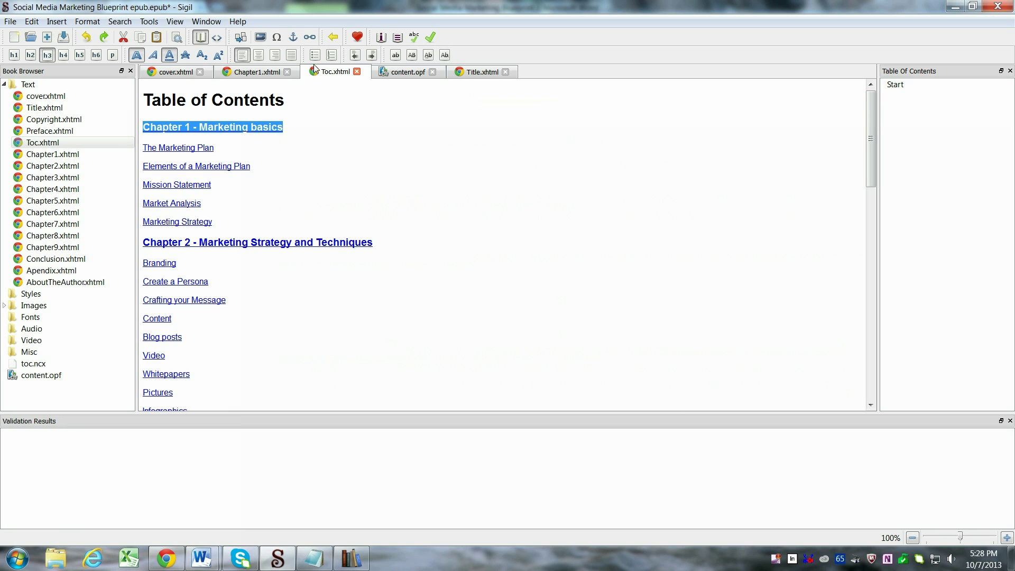
{"action": "left_click", "coordinate": [310, 37]}
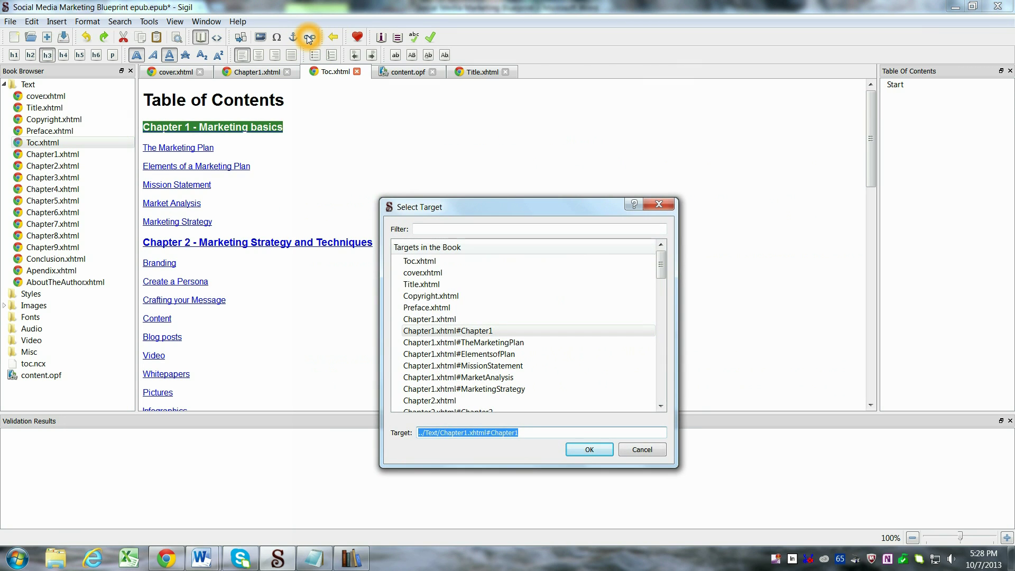
{"action": "left_click", "coordinate": [501, 331]}
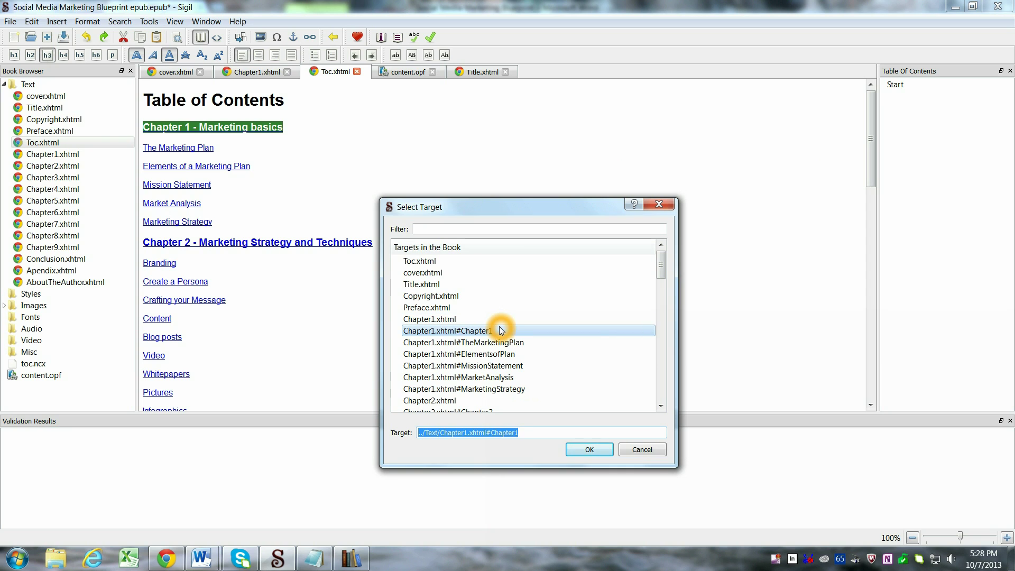
{"action": "left_click", "coordinate": [588, 449]}
{"action": "left_click", "coordinate": [243, 132]}
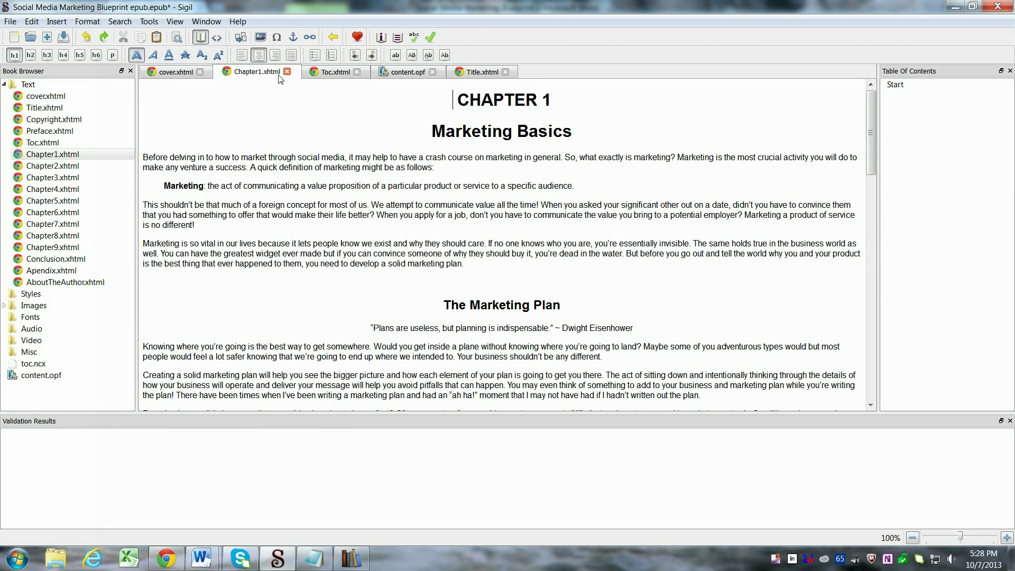
Run FlightCrew EPUB validation and confirm the No problems found! result
{"action": "left_click", "coordinate": [435, 37]}
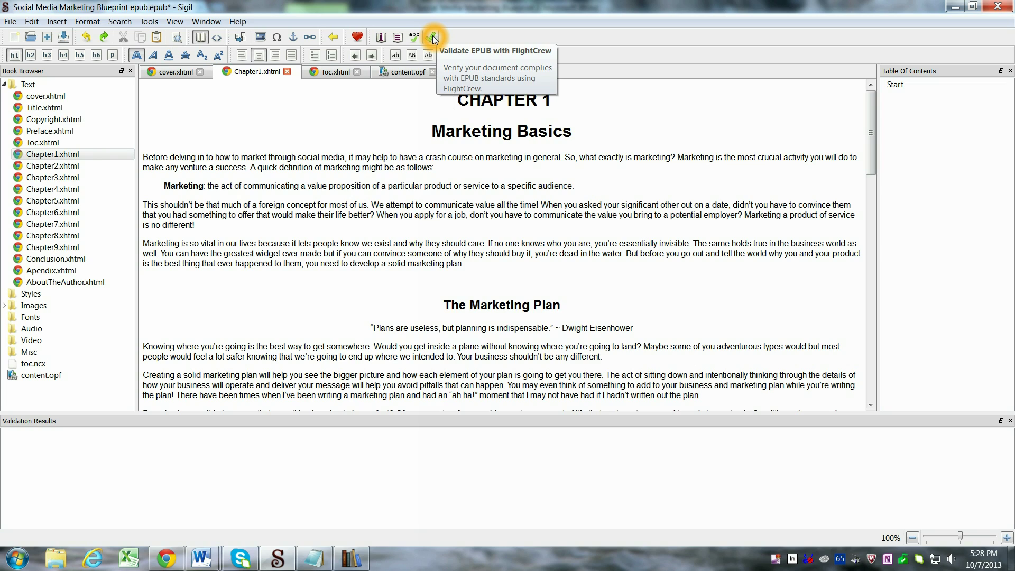
{"action": "left_click", "coordinate": [435, 38]}
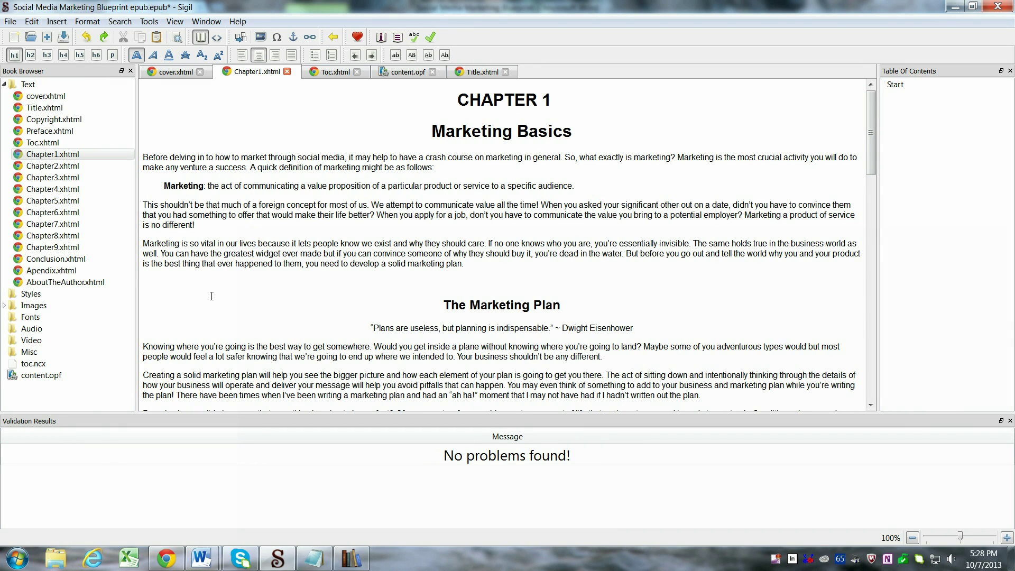
{"action": "left_click", "coordinate": [53, 377]}
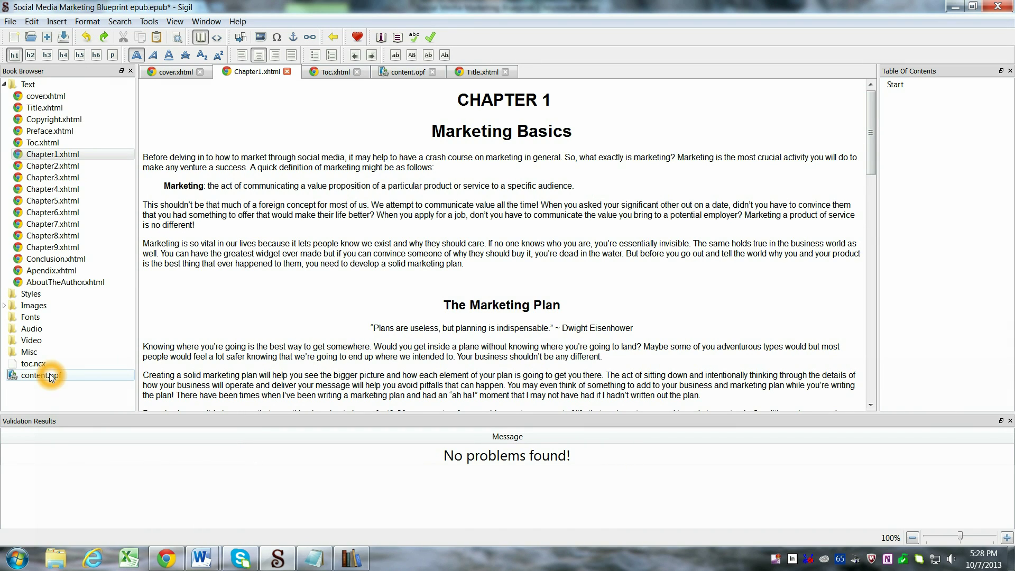
Open content.opf as code to view the book's metadata and manifest
{"action": "double_click", "coordinate": [50, 376]}
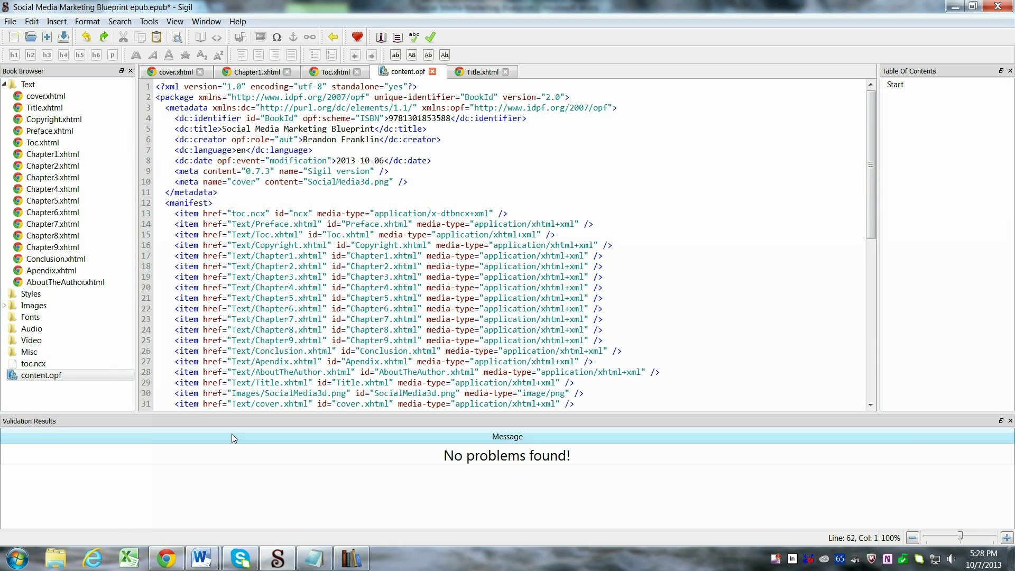
Scroll the Wikipedia EPUB article to the example OPF metadata
{"action": "left_click", "coordinate": [174, 564]}
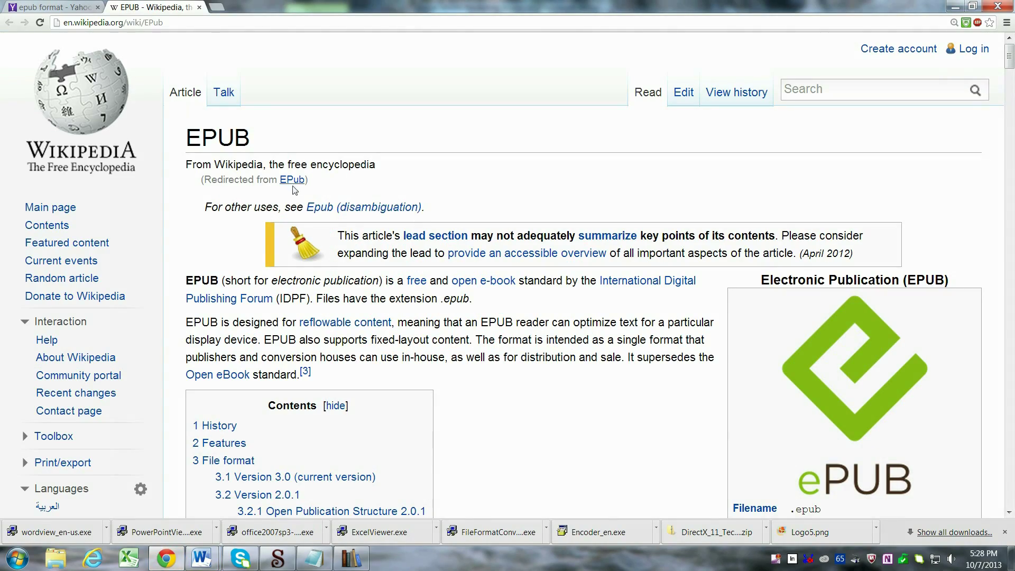
{"action": "scroll", "coordinate": [426, 268], "scroll_direction": "down", "scroll_amount": 15}
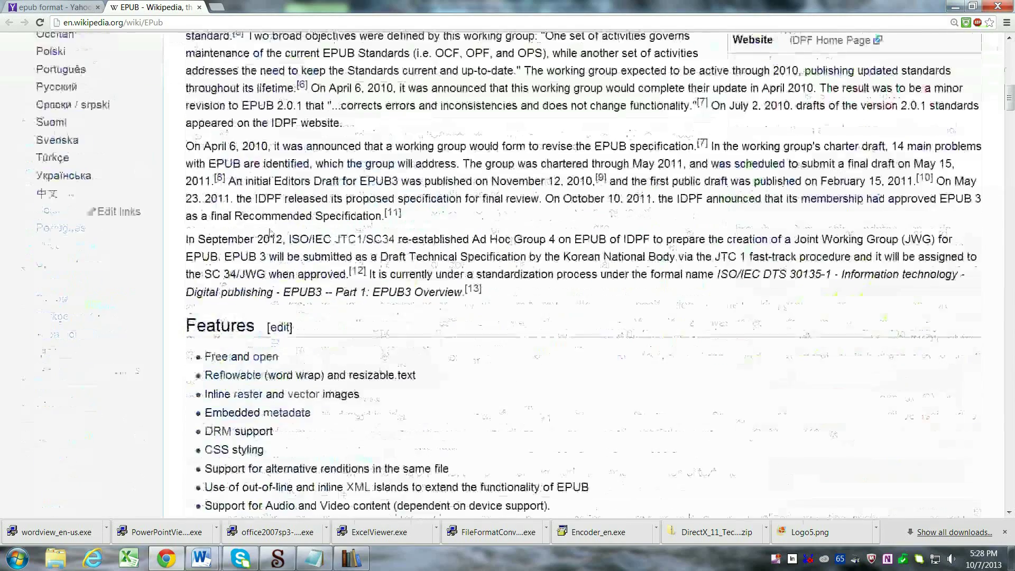
{"action": "scroll", "coordinate": [270, 233], "scroll_direction": "down", "scroll_amount": 20}
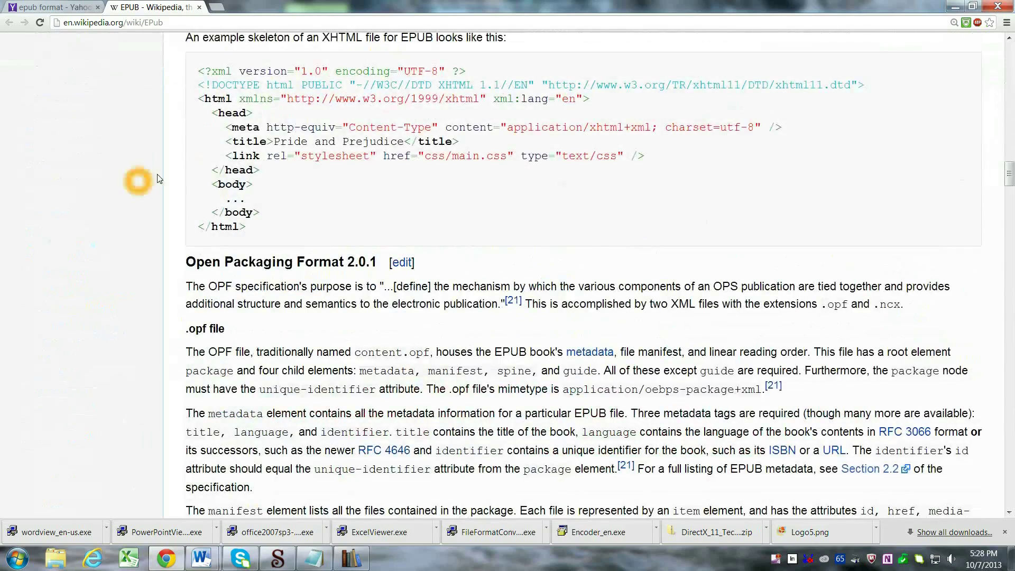
{"action": "scroll", "coordinate": [250, 133], "scroll_direction": "down", "scroll_amount": 17}
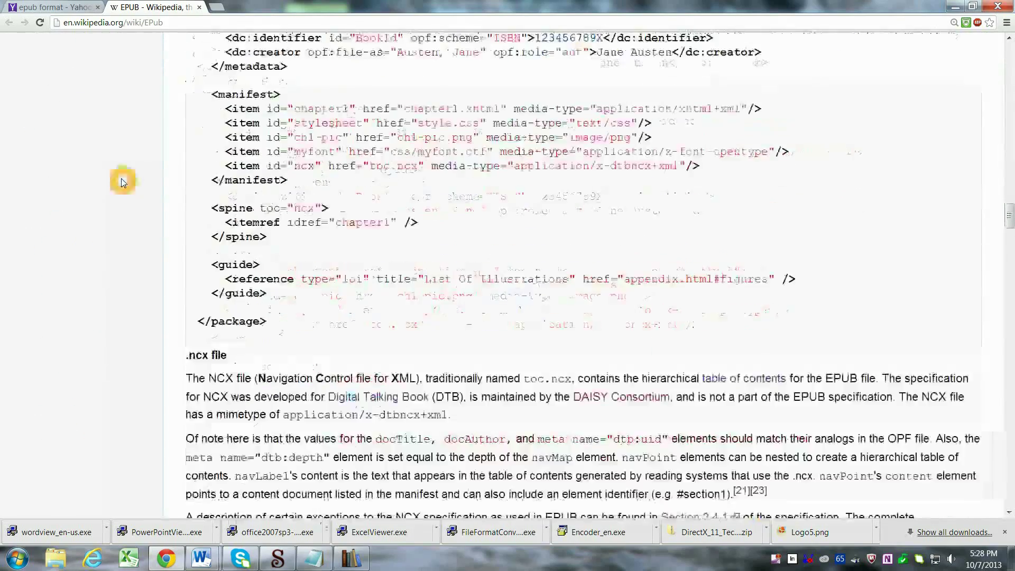
{"action": "scroll", "coordinate": [337, 133], "scroll_direction": "up", "scroll_amount": 3}
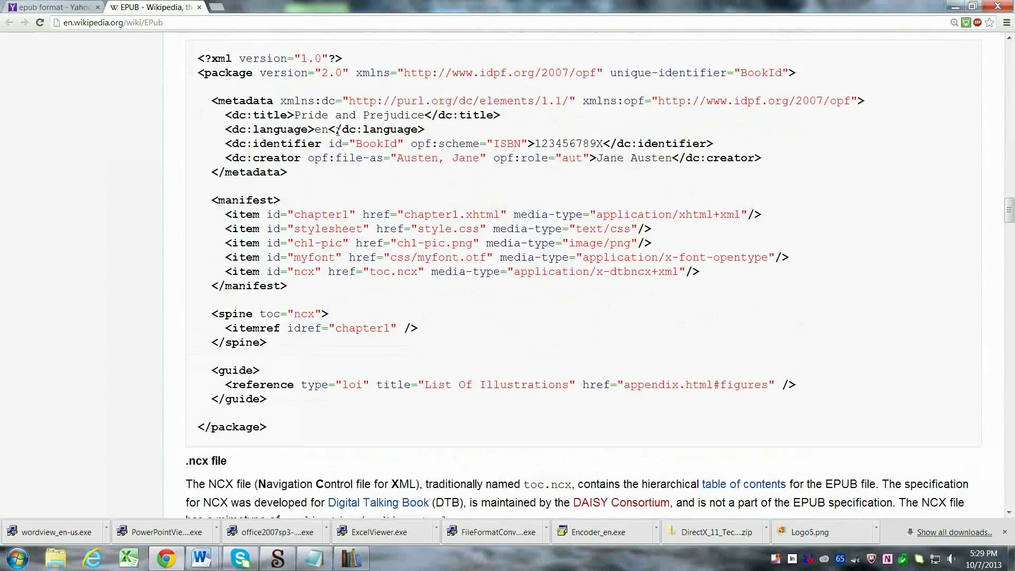
{"action": "left_click", "coordinate": [361, 161]}
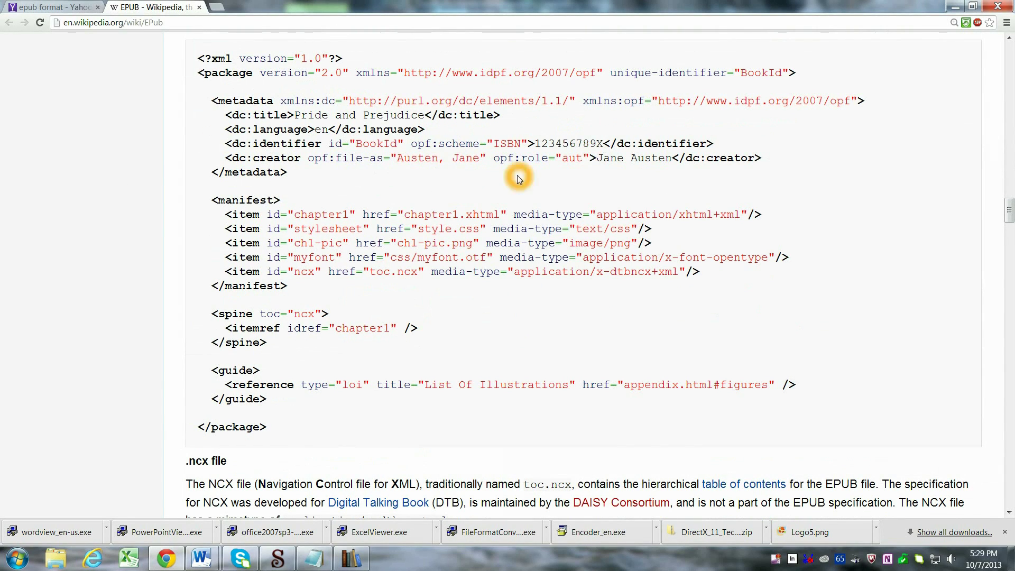
Highlight the sample identifier 123456789X and title Pride and Prejudice, then return to Sigil
{"action": "left_click", "coordinate": [537, 145]}
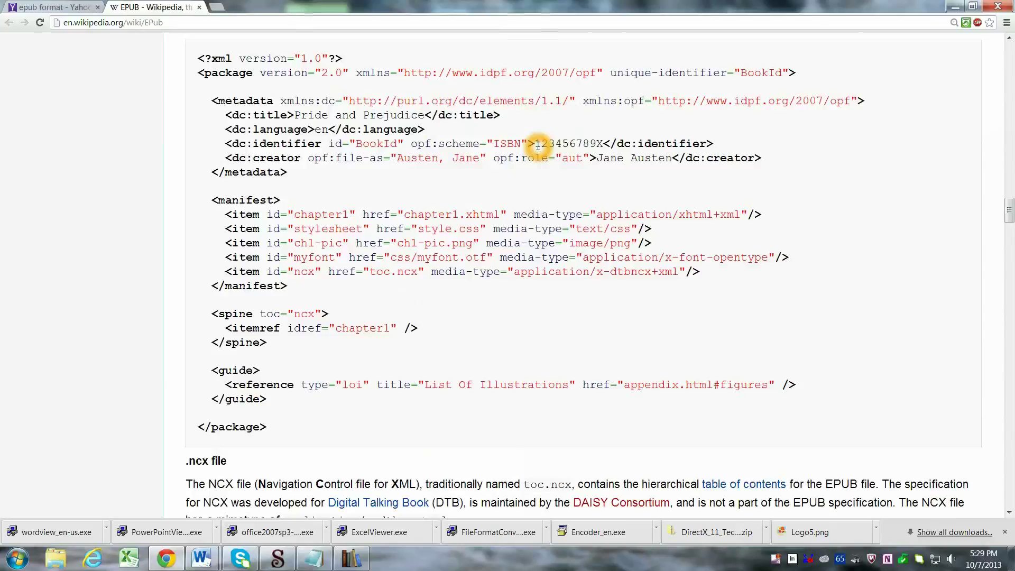
{"action": "left_click_drag", "start_coordinate": [561, 144], "coordinate": [602, 143]}
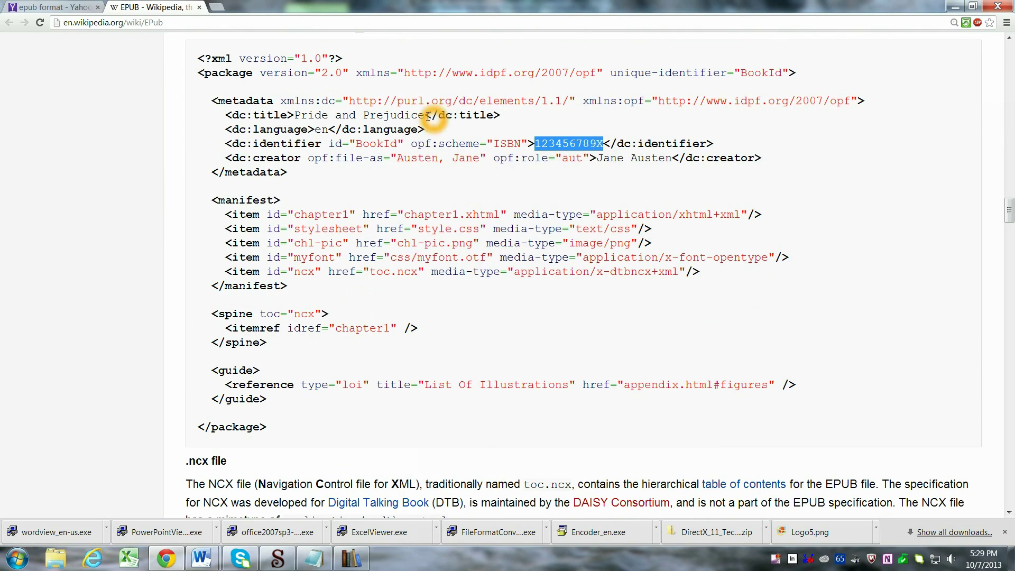
{"action": "left_click_drag", "start_coordinate": [427, 116], "coordinate": [295, 116]}
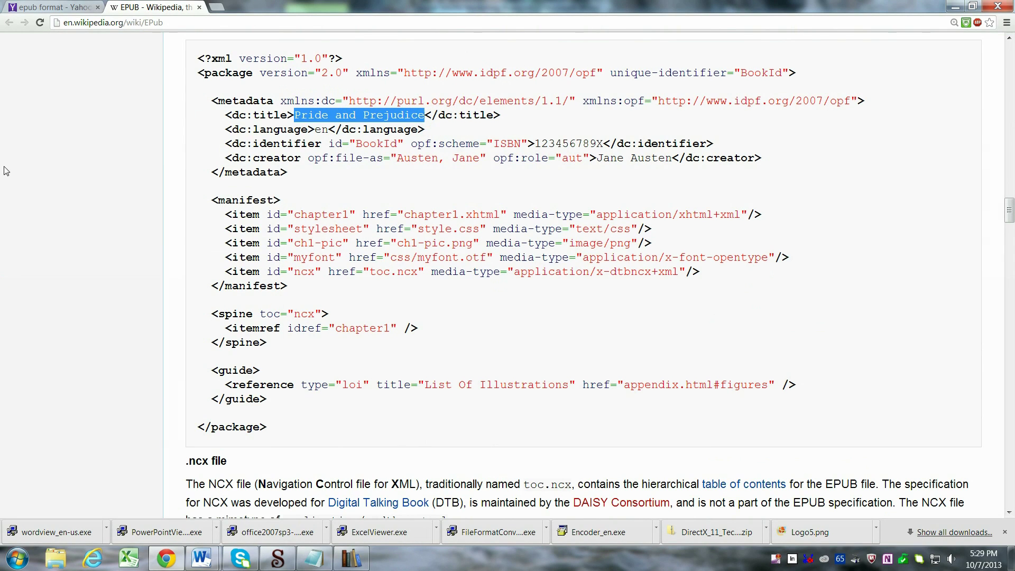
{"action": "left_click", "coordinate": [51, 116]}
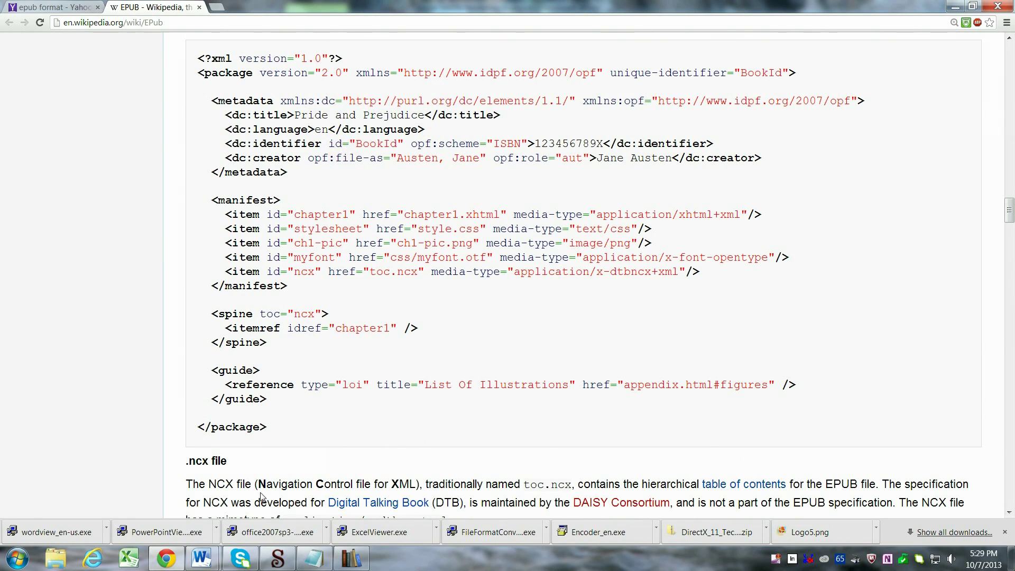
{"action": "scroll", "coordinate": [261, 497], "scroll_direction": "down", "scroll_amount": 5}
{"action": "scroll", "coordinate": [30, 389], "scroll_direction": "up", "scroll_amount": 2}
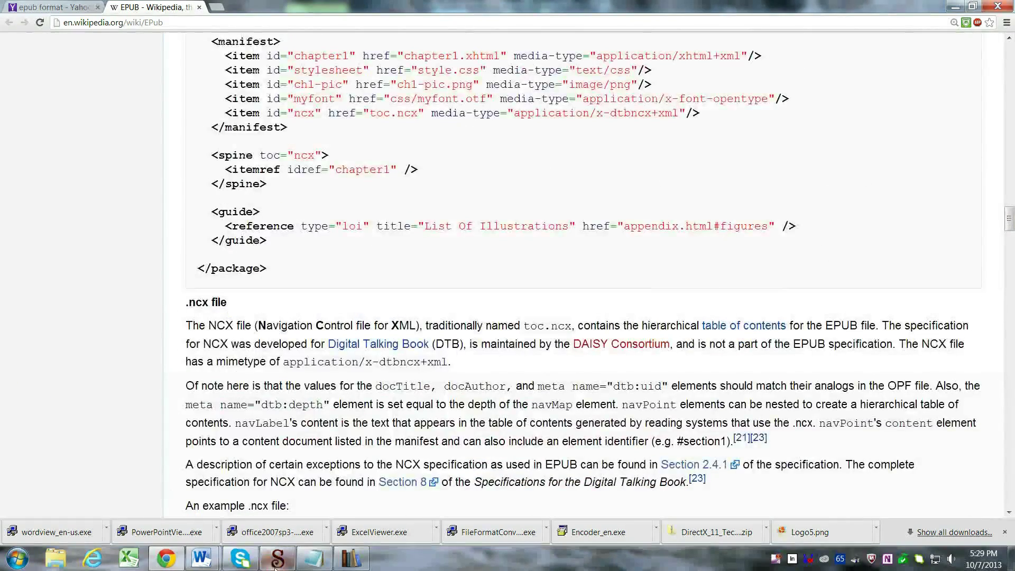
{"action": "left_click", "coordinate": [276, 561]}
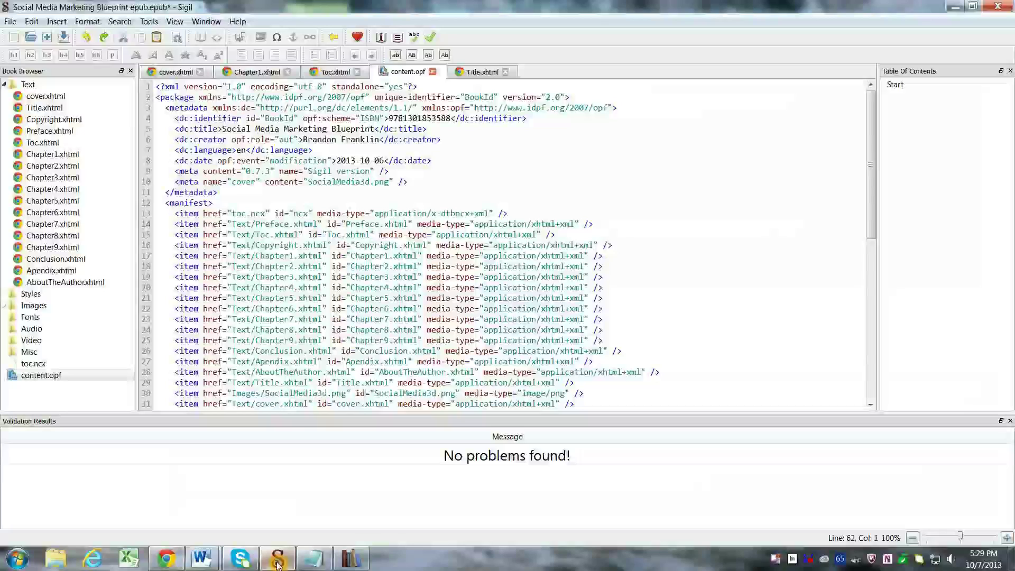
Reopen cover.xhtml to display the Social Media Marketing Blueprint cover, then view the File menu's save options
{"action": "double_click", "coordinate": [55, 95]}
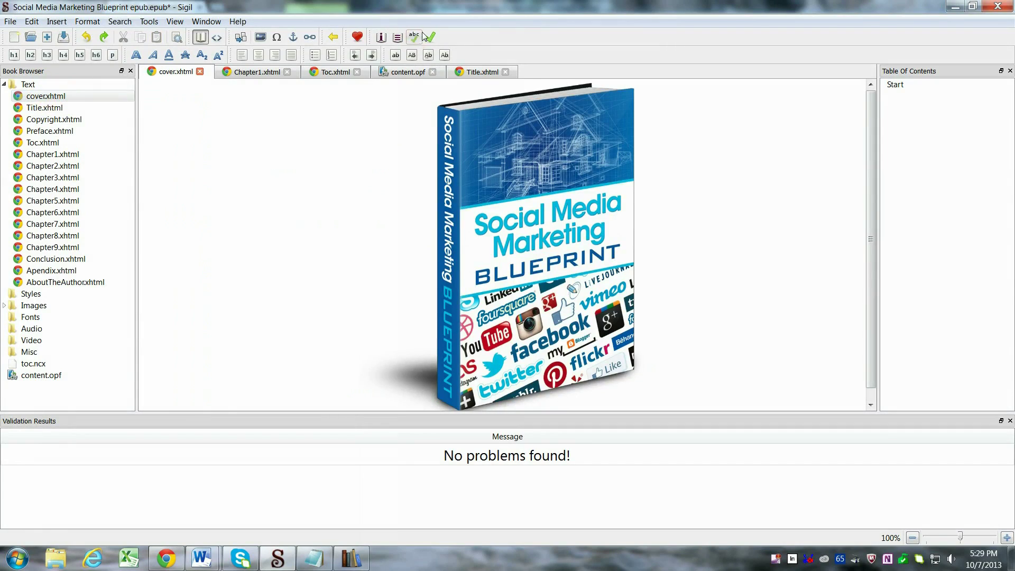
{"action": "left_click", "coordinate": [56, 21]}
{"action": "left_click", "coordinate": [41, 101]}
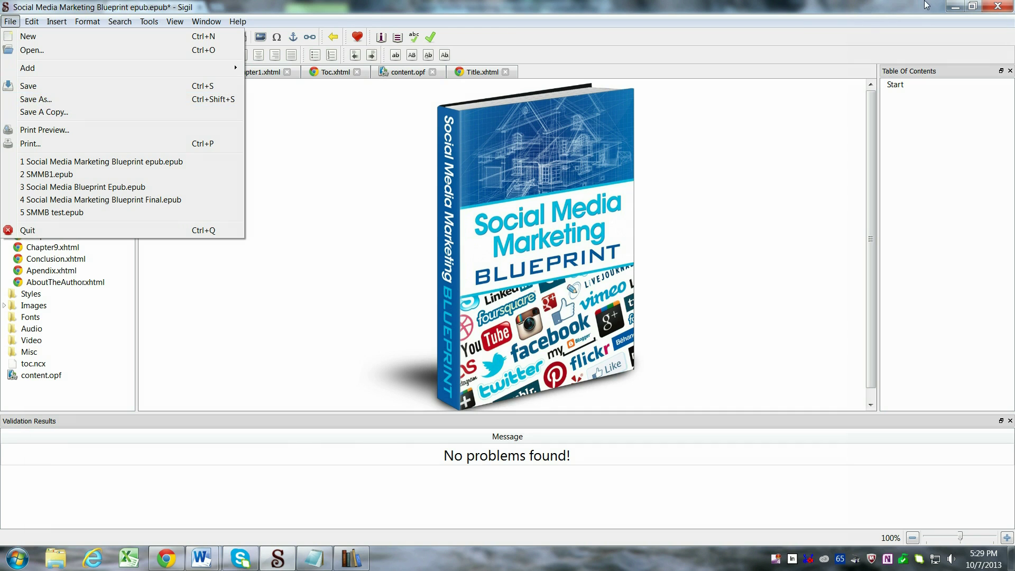
In calibre, select Social Media Marketing Blueprint and open its EPUB in the E-book Viewer
{"action": "left_click", "coordinate": [349, 559]}
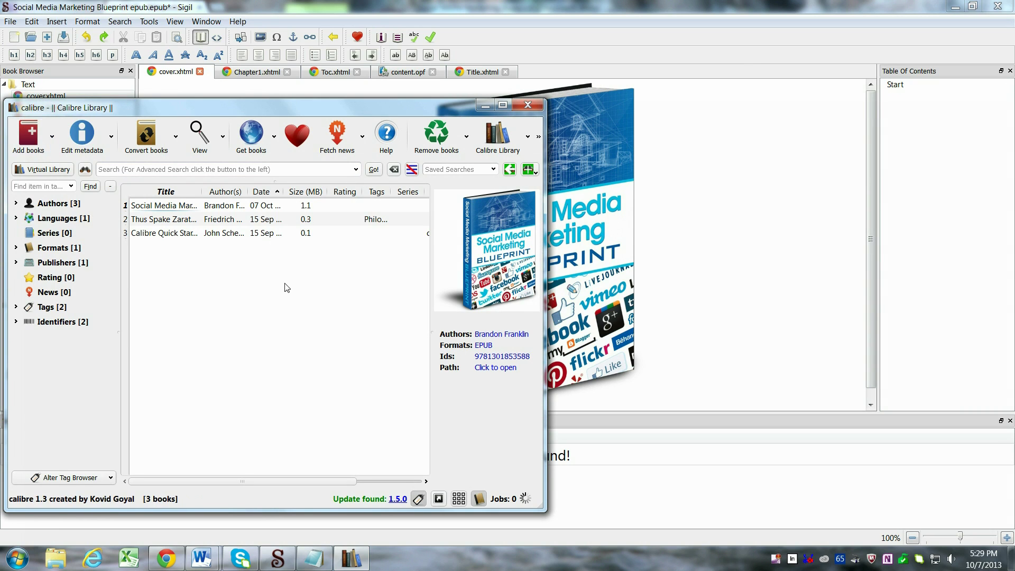
{"action": "left_click", "coordinate": [201, 207]}
{"action": "left_click", "coordinate": [201, 206]}
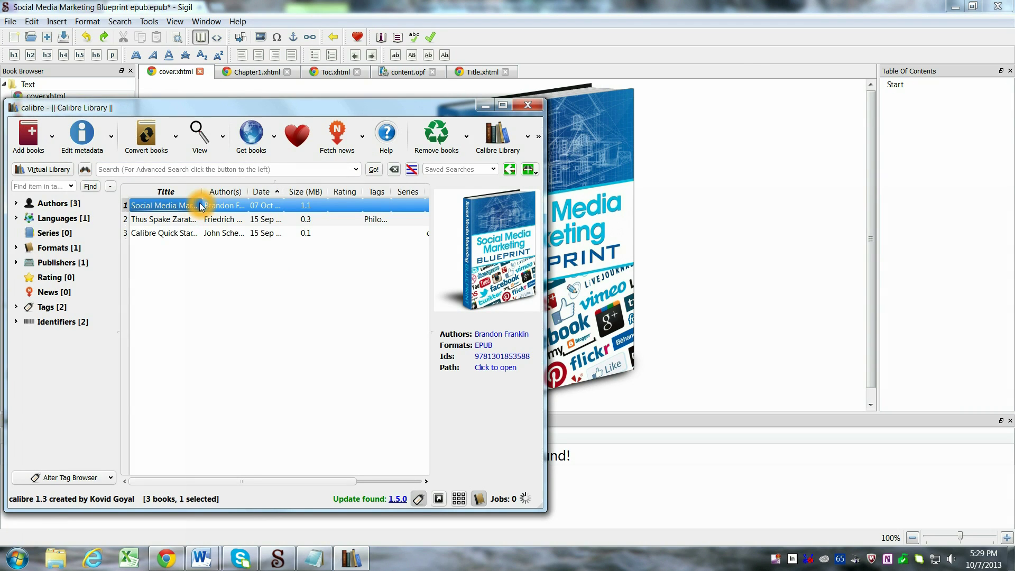
{"action": "left_click", "coordinate": [201, 139]}
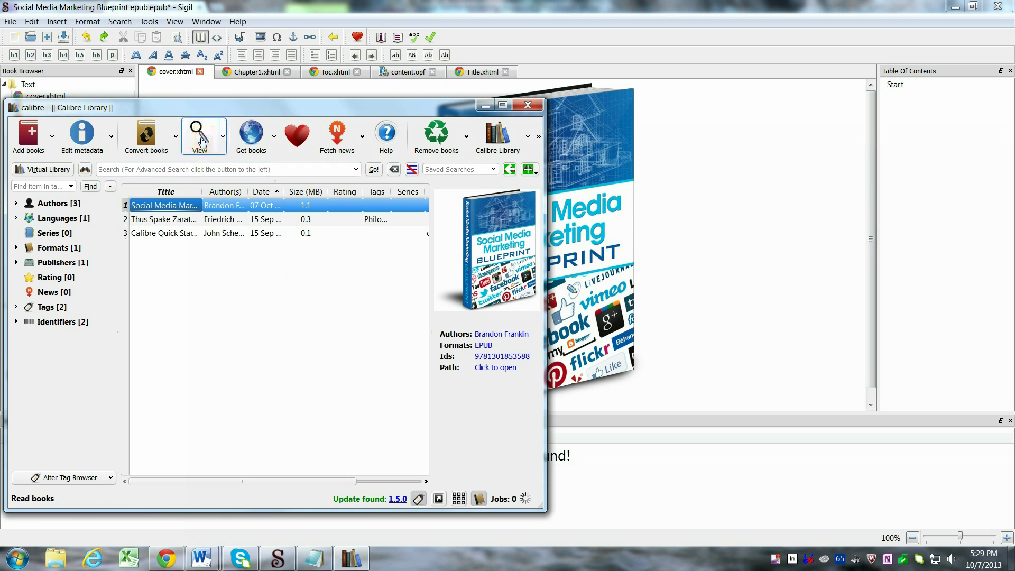
{"action": "left_click", "coordinate": [597, 214]}
{"action": "left_click", "coordinate": [637, 265]}
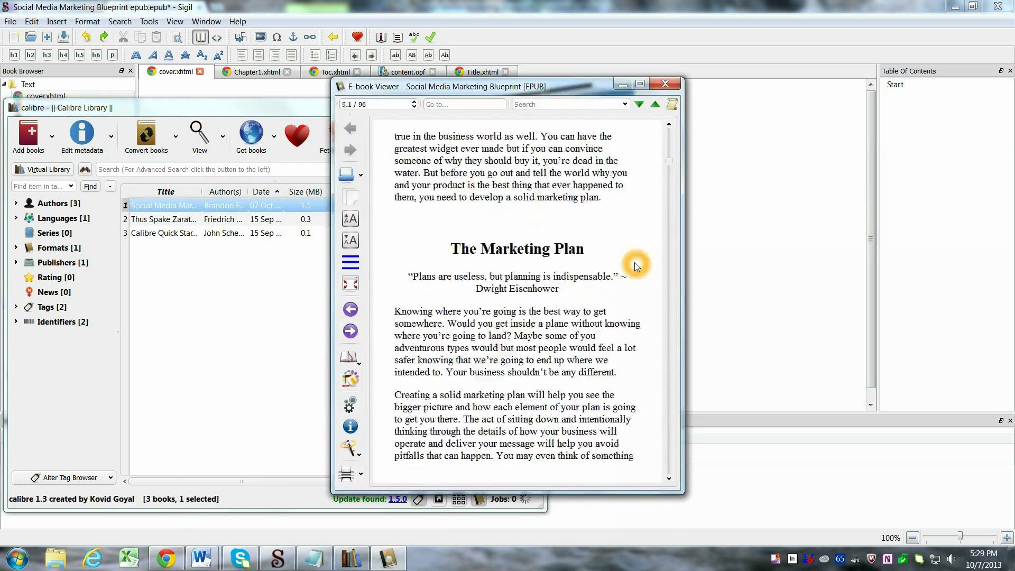
Page through the book from the cover to Chapter 4, Social Media Basics
{"action": "scroll", "coordinate": [636, 265], "scroll_direction": "up", "scroll_amount": 10}
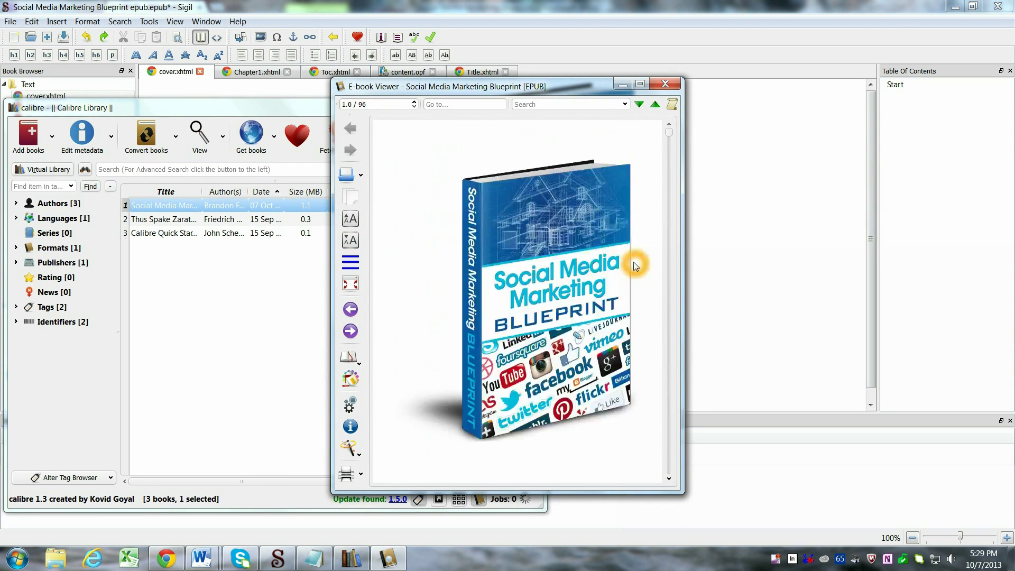
{"action": "scroll", "coordinate": [636, 265], "scroll_direction": "down", "scroll_amount": 12}
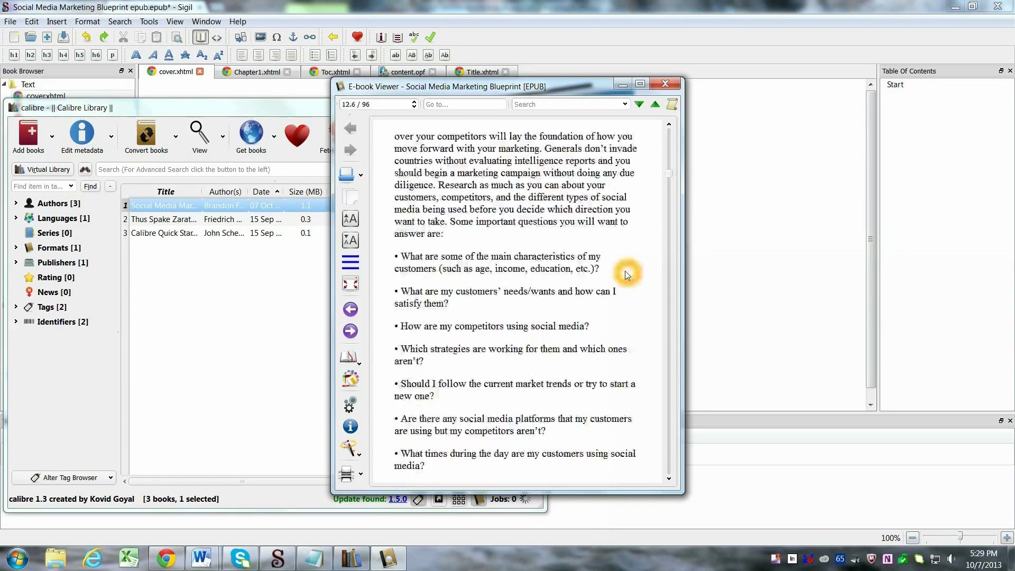
{"action": "scroll", "coordinate": [466, 225], "scroll_direction": "down", "scroll_amount": 2}
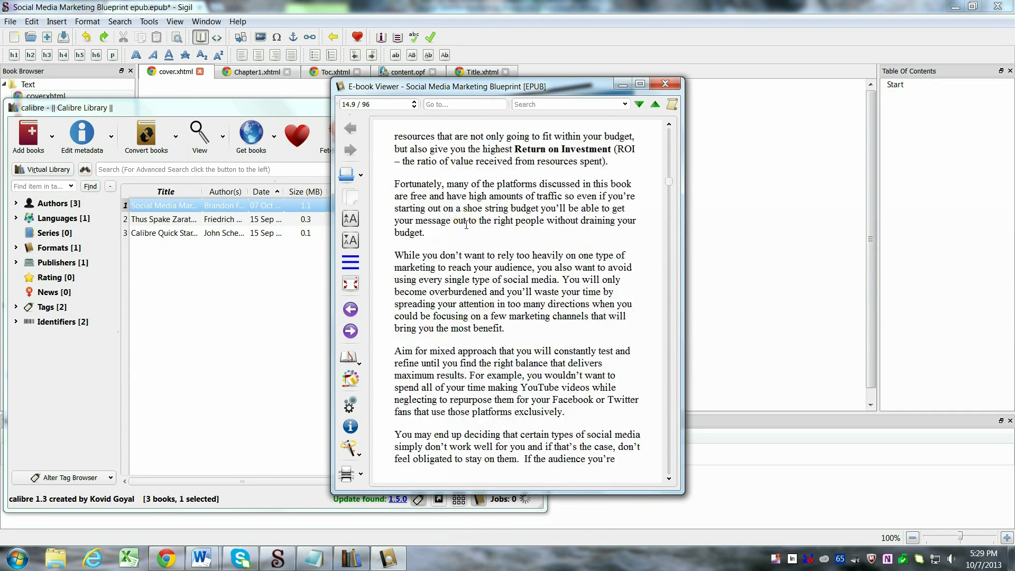
{"action": "scroll", "coordinate": [488, 253], "scroll_direction": "down", "scroll_amount": 8}
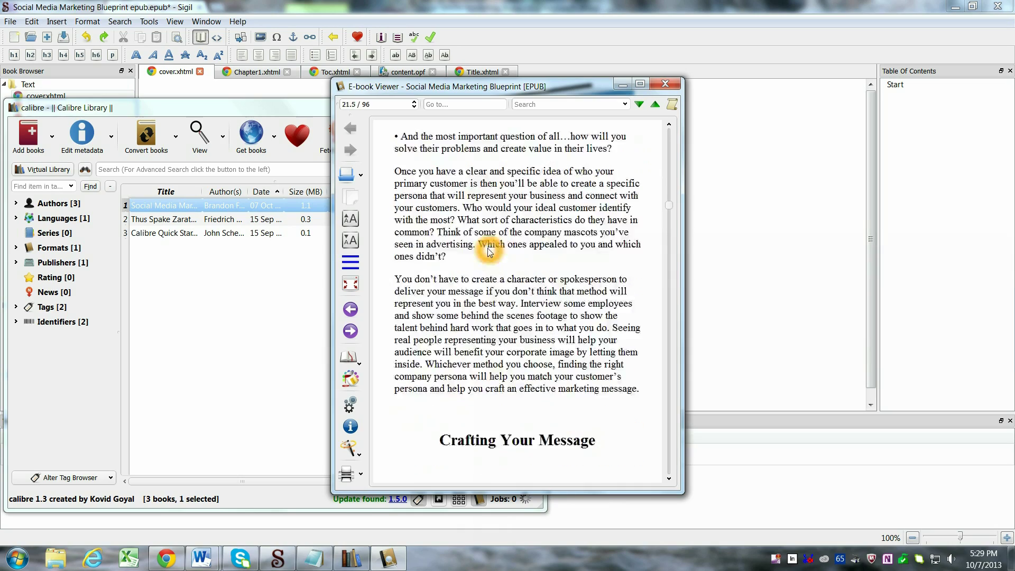
{"action": "scroll", "coordinate": [489, 249], "scroll_direction": "down", "scroll_amount": 3}
{"action": "scroll", "coordinate": [488, 248], "scroll_direction": "down", "scroll_amount": 13}
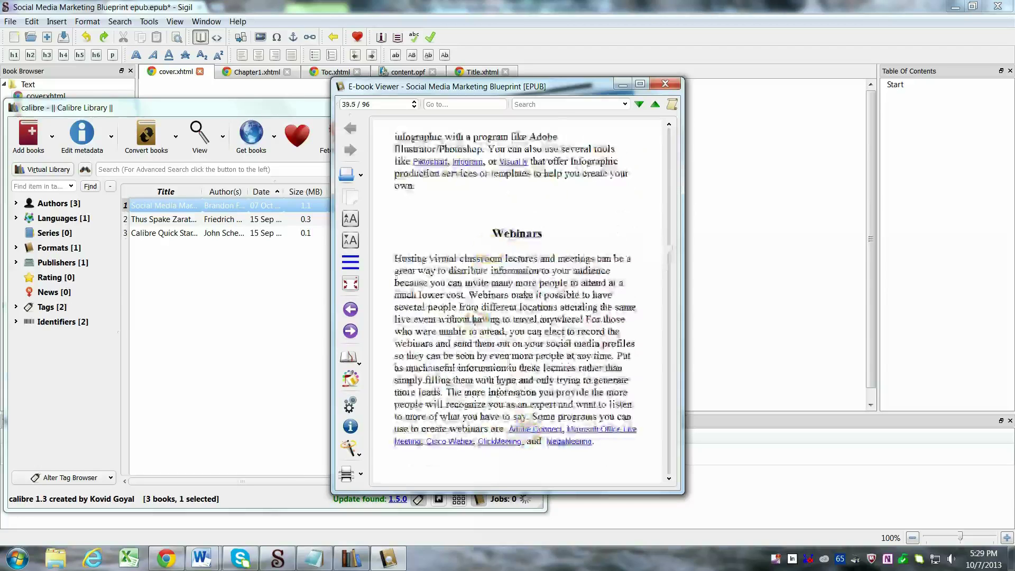
{"action": "scroll", "coordinate": [474, 317], "scroll_direction": "down", "scroll_amount": 3}
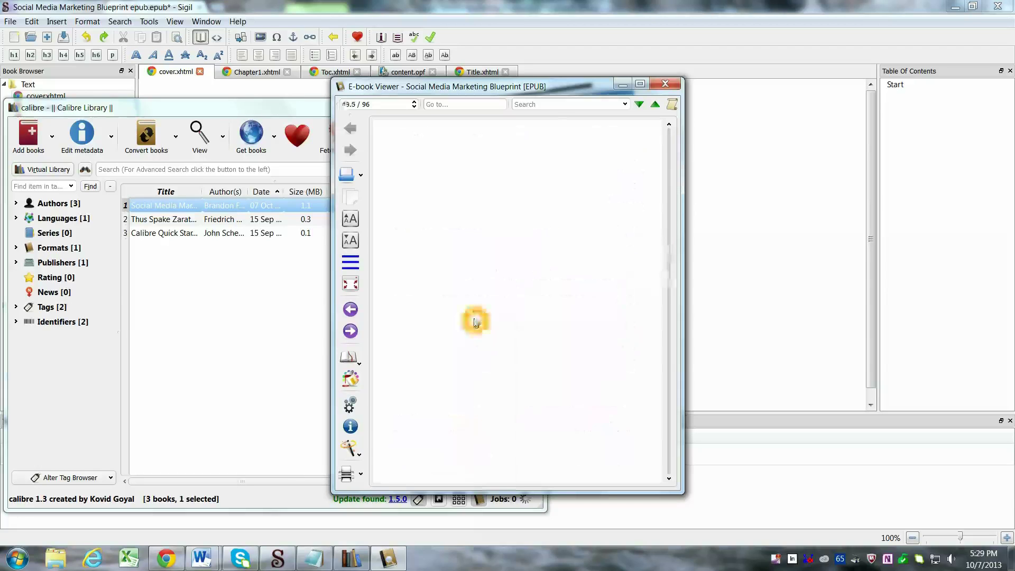
Close the e-book viewer and review the book's title, author and ISBN metadata without changes
{"action": "left_click", "coordinate": [666, 83]}
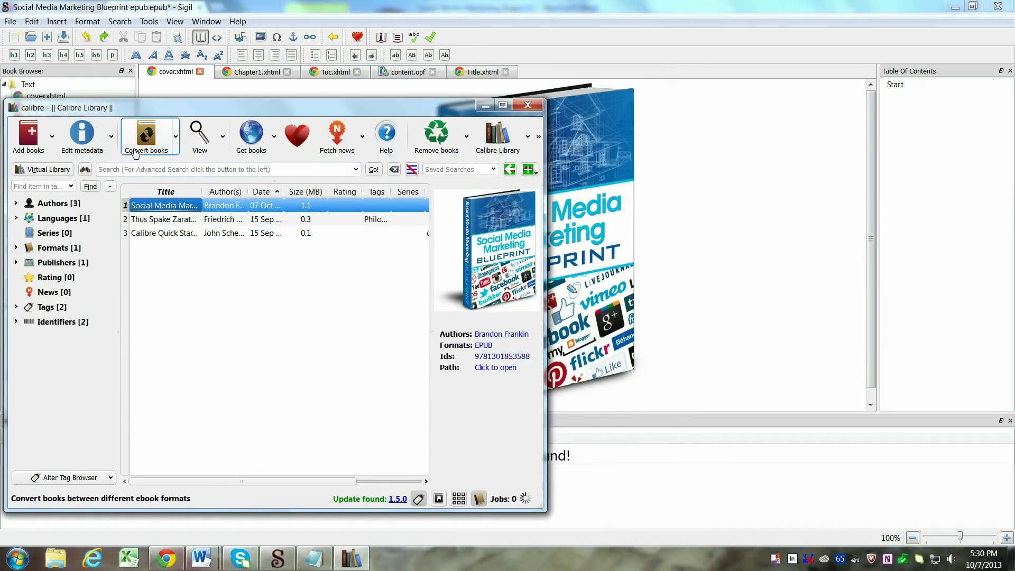
{"action": "left_click", "coordinate": [97, 138]}
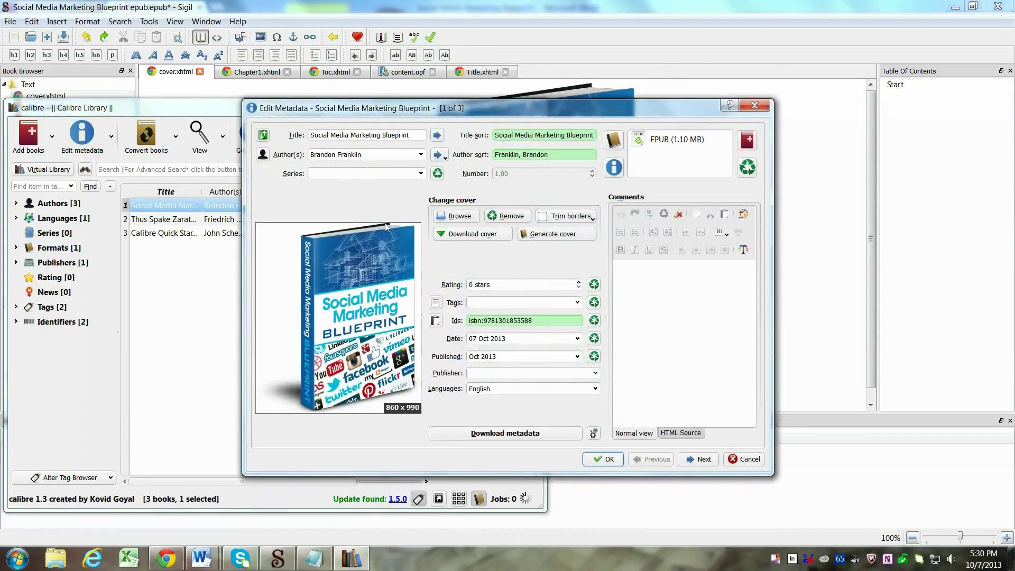
{"action": "left_click", "coordinate": [755, 105]}
{"action": "left_click", "coordinate": [160, 268]}
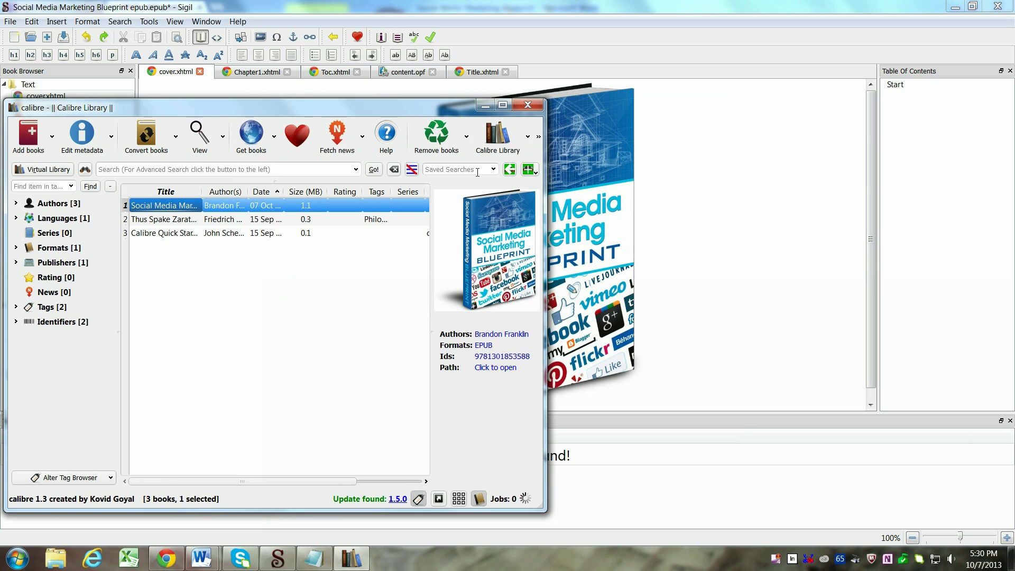
{"action": "left_click", "coordinate": [528, 105]}
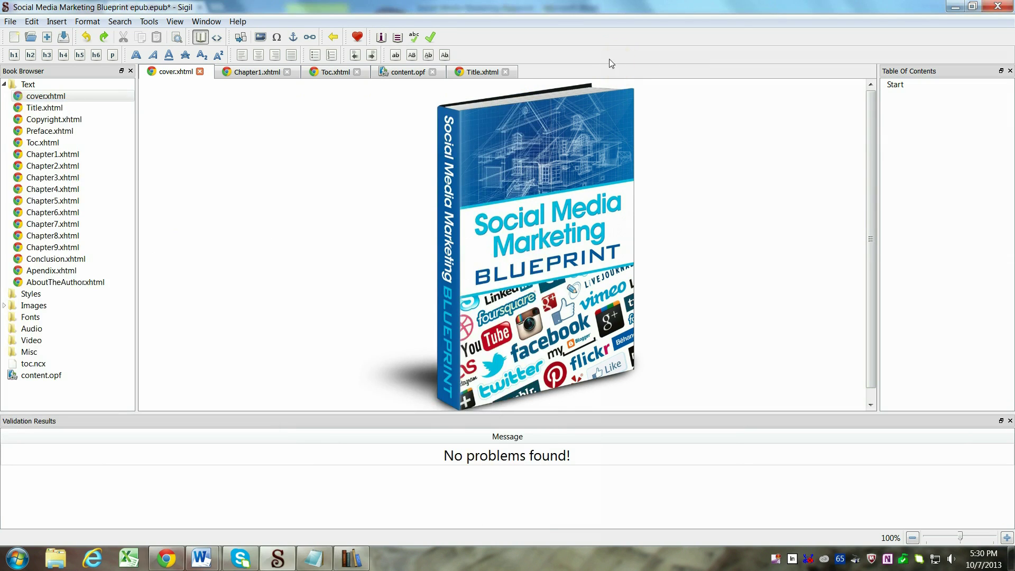